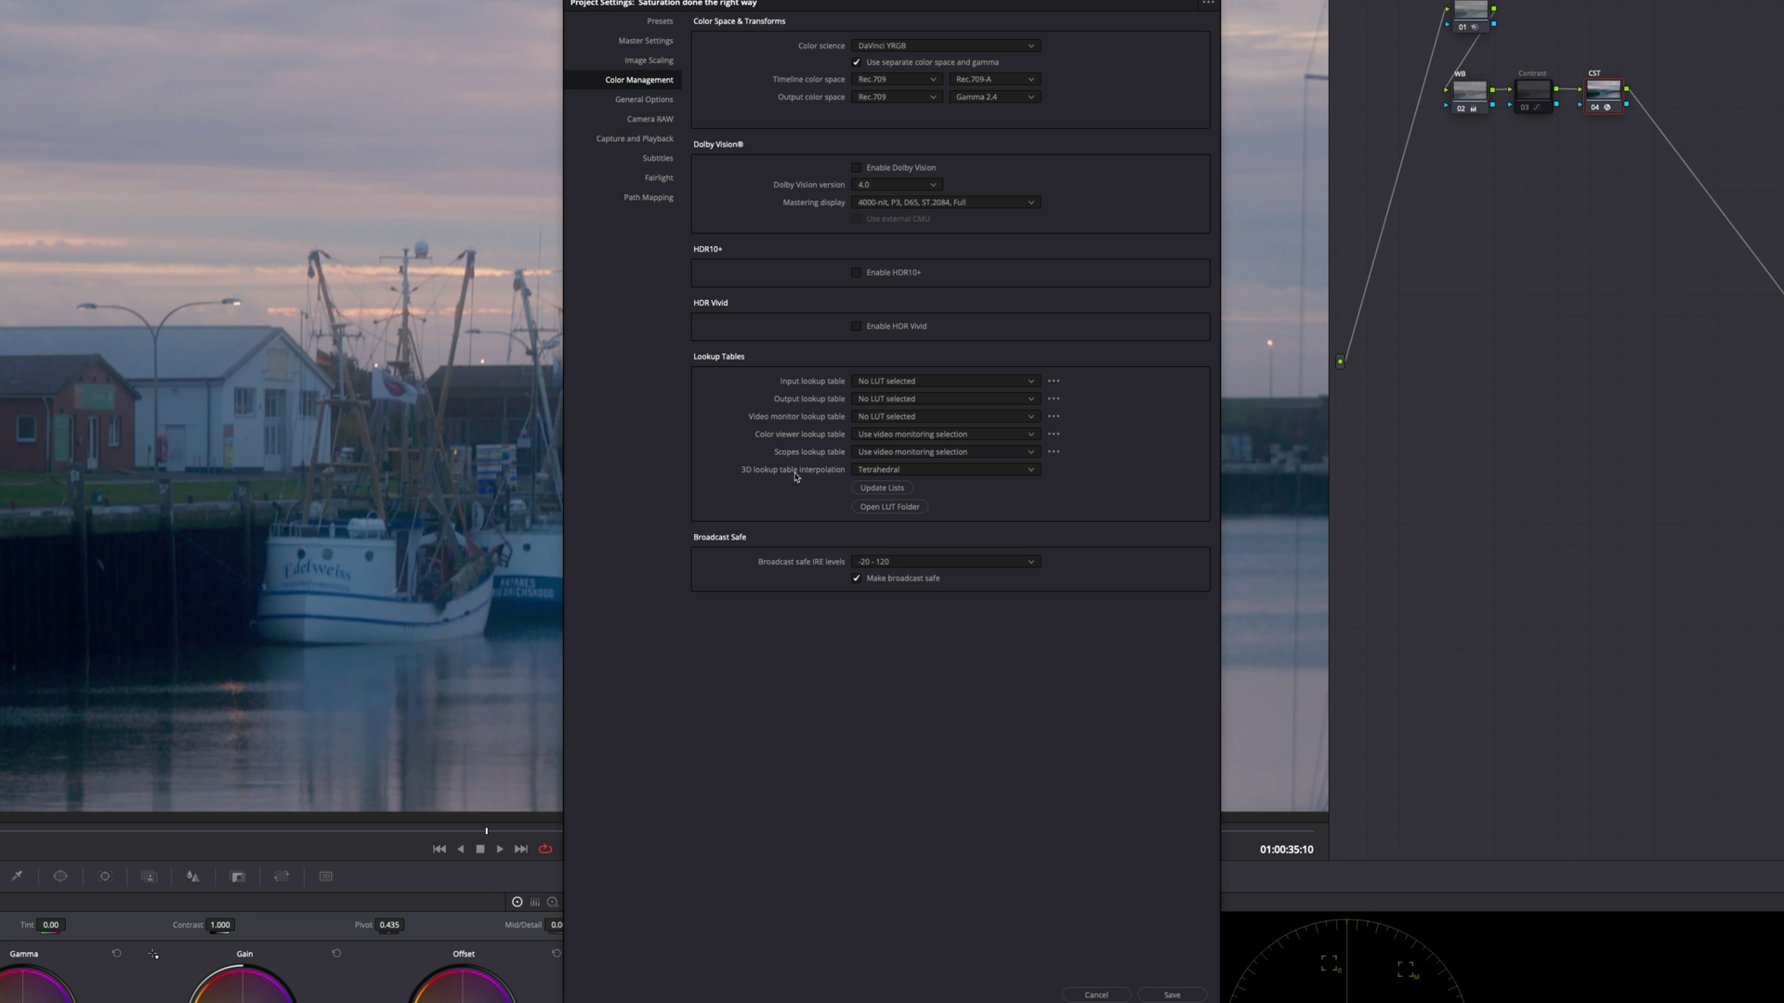
Keep Tetrahedral 3D LUT interpolation, update the LUT lists, and save the project settings.
left_click(864, 474)
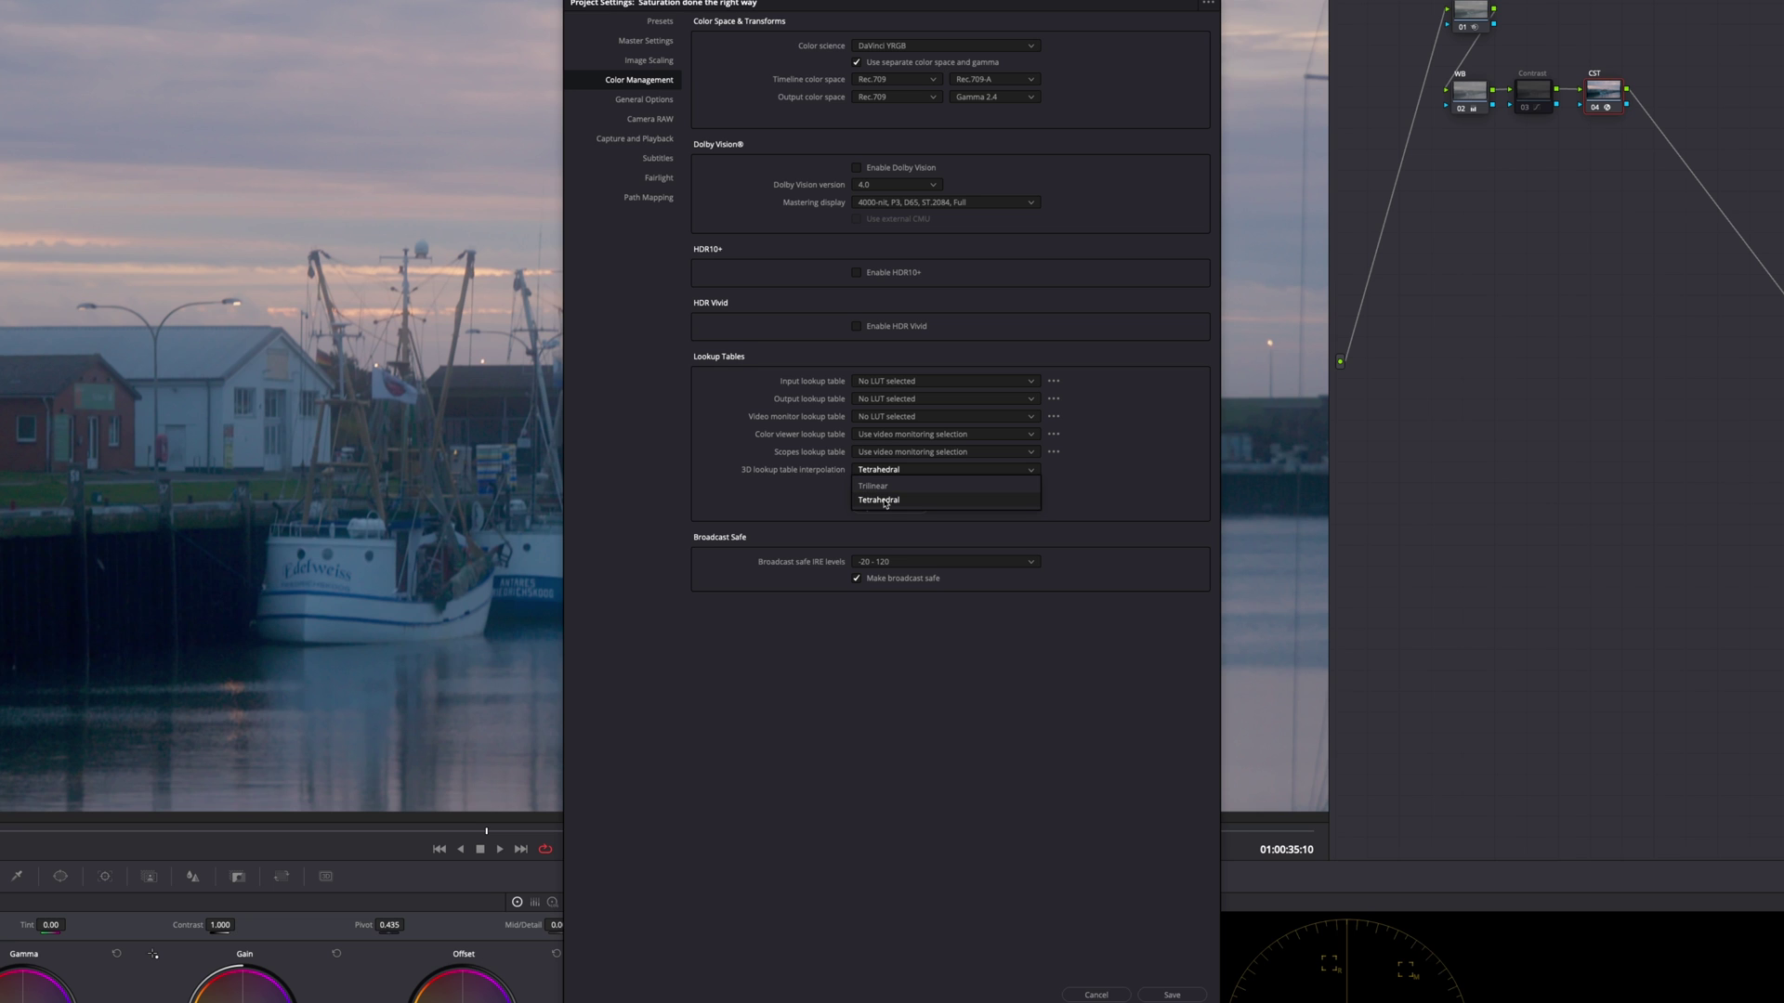
left_click(884, 502)
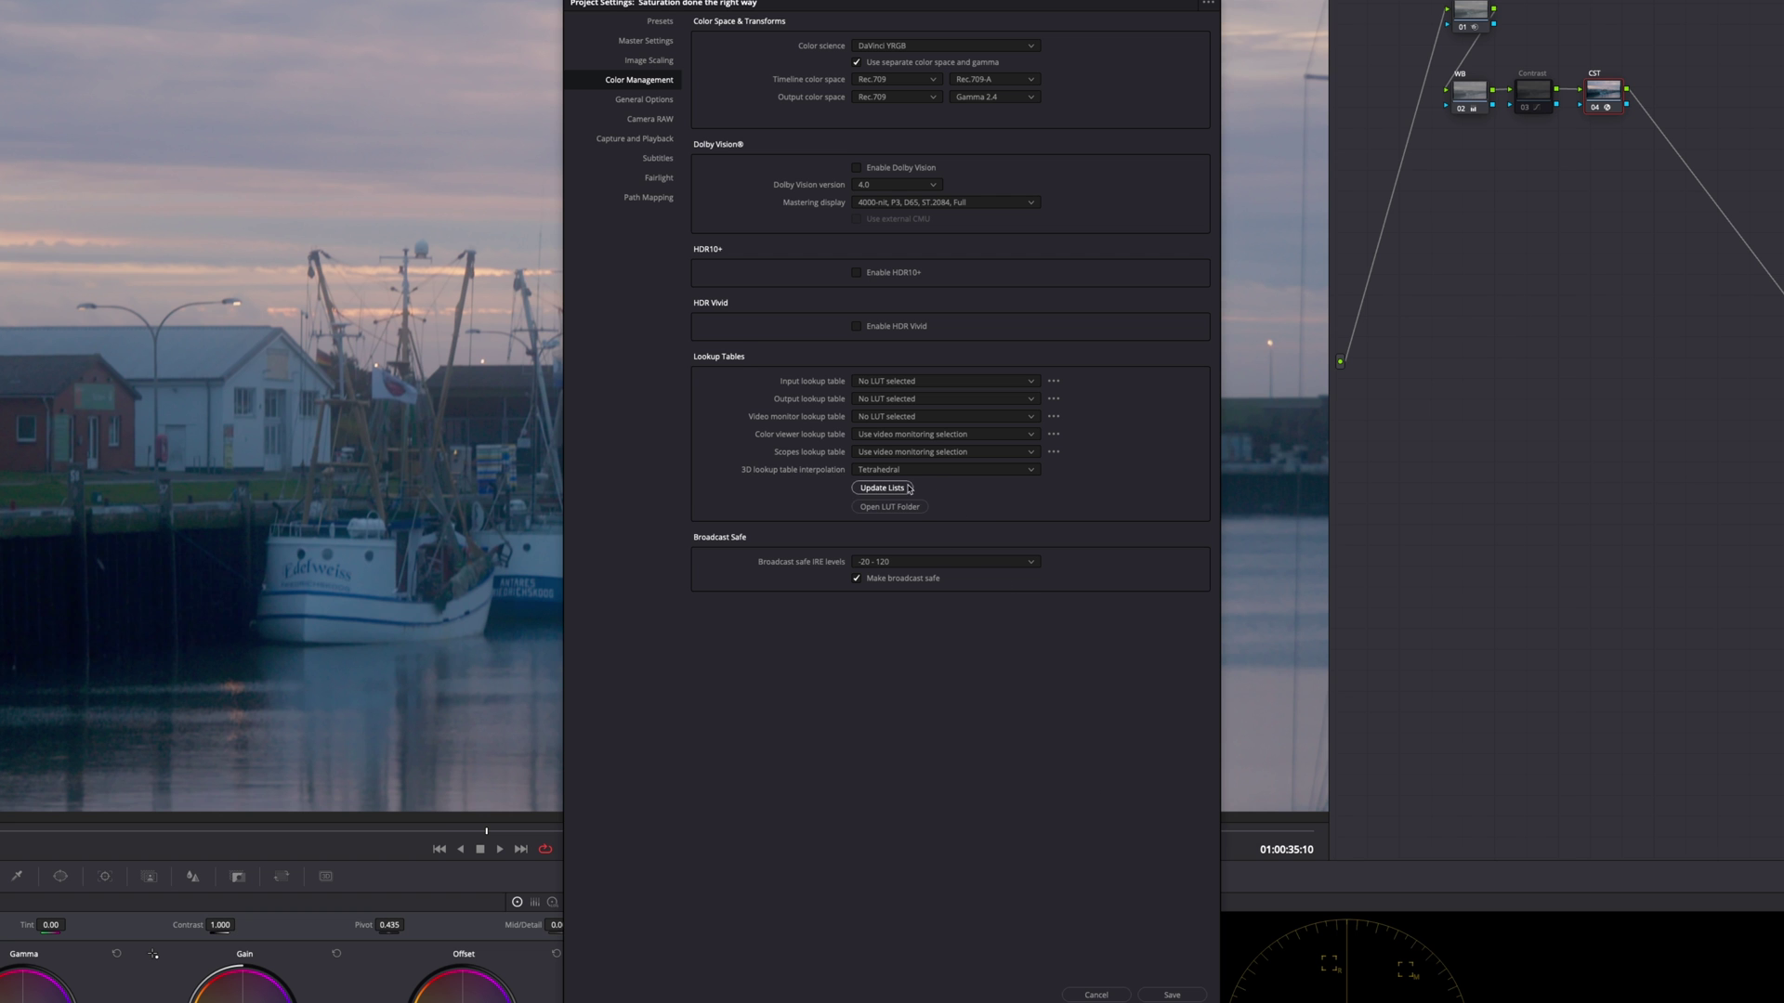
left_click(896, 490)
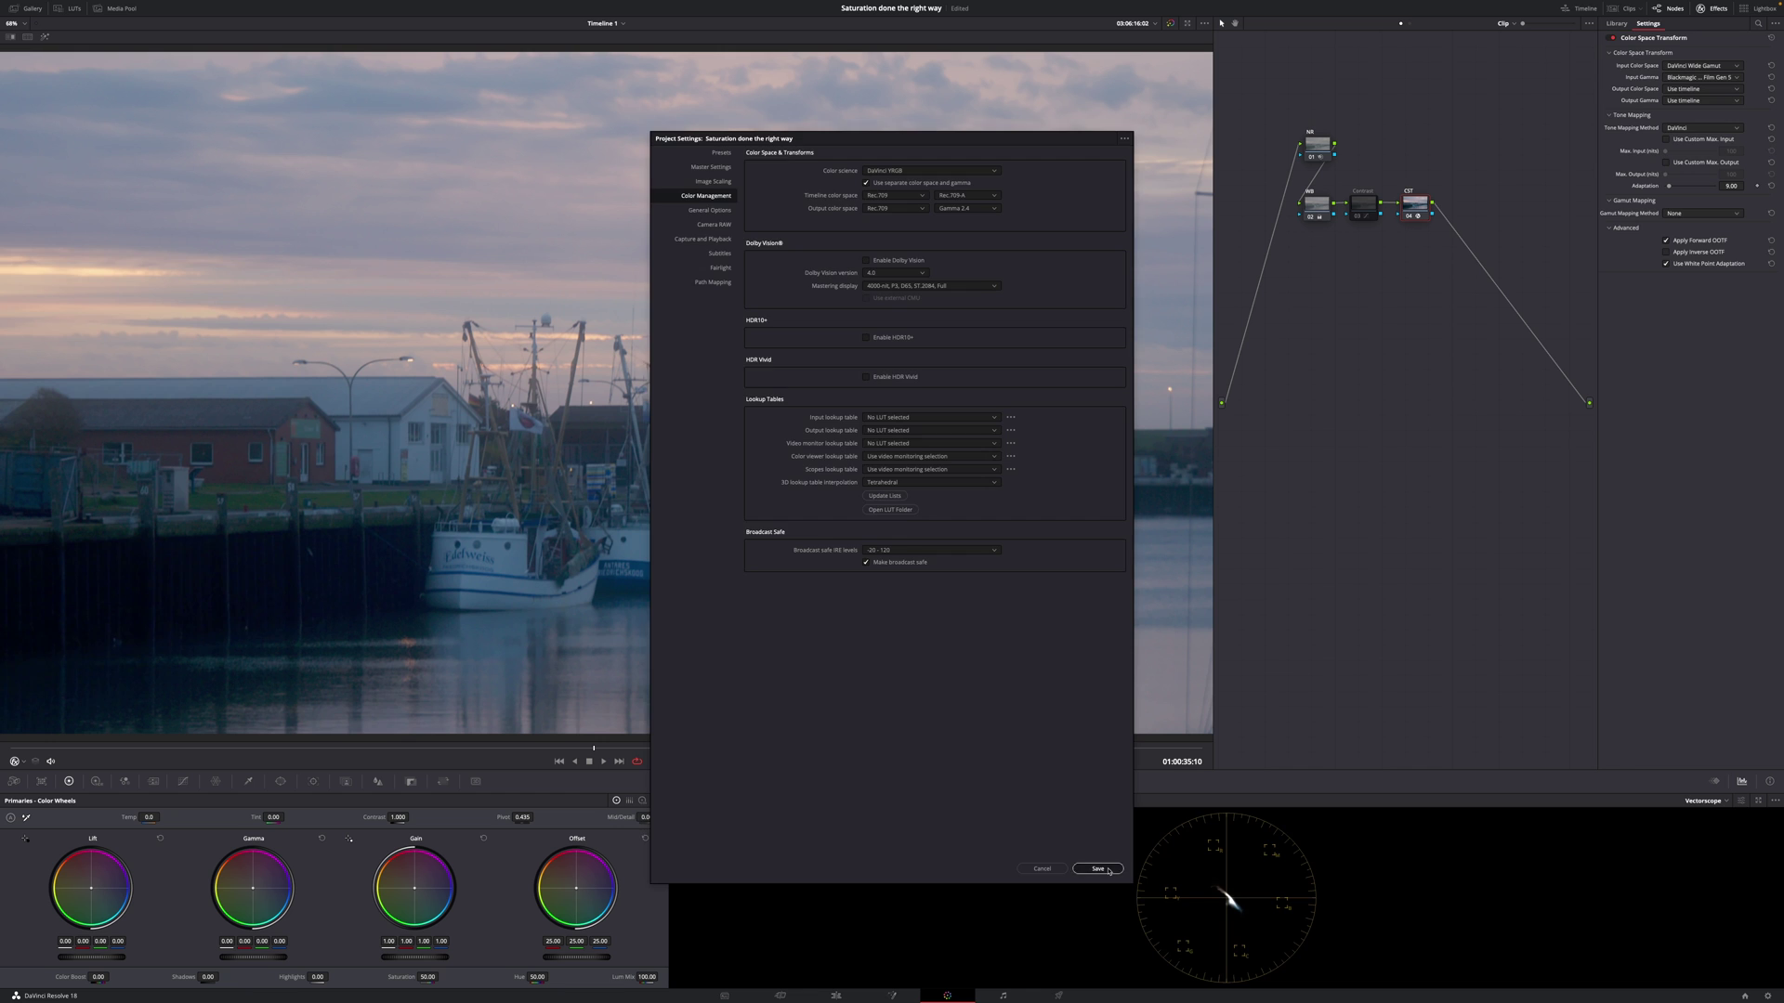
left_click(1108, 870)
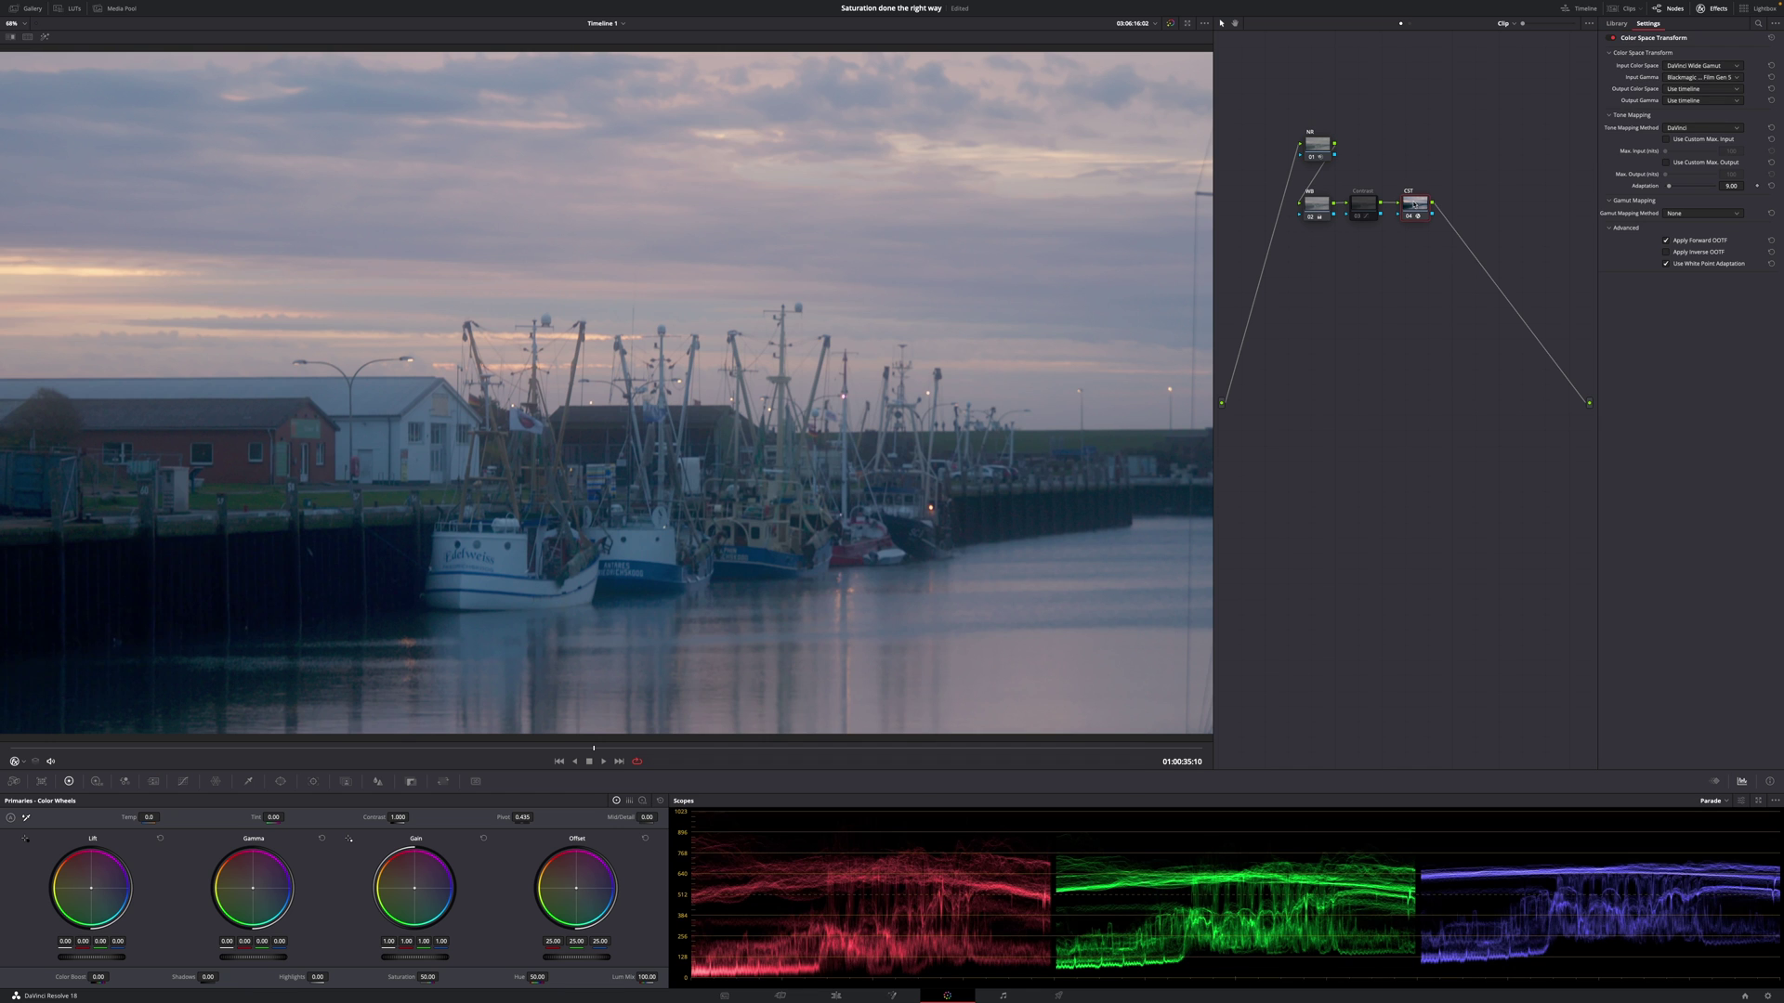
Add a serial node after CST and apply the GoldenHour LUT to it.
key("alt+s")
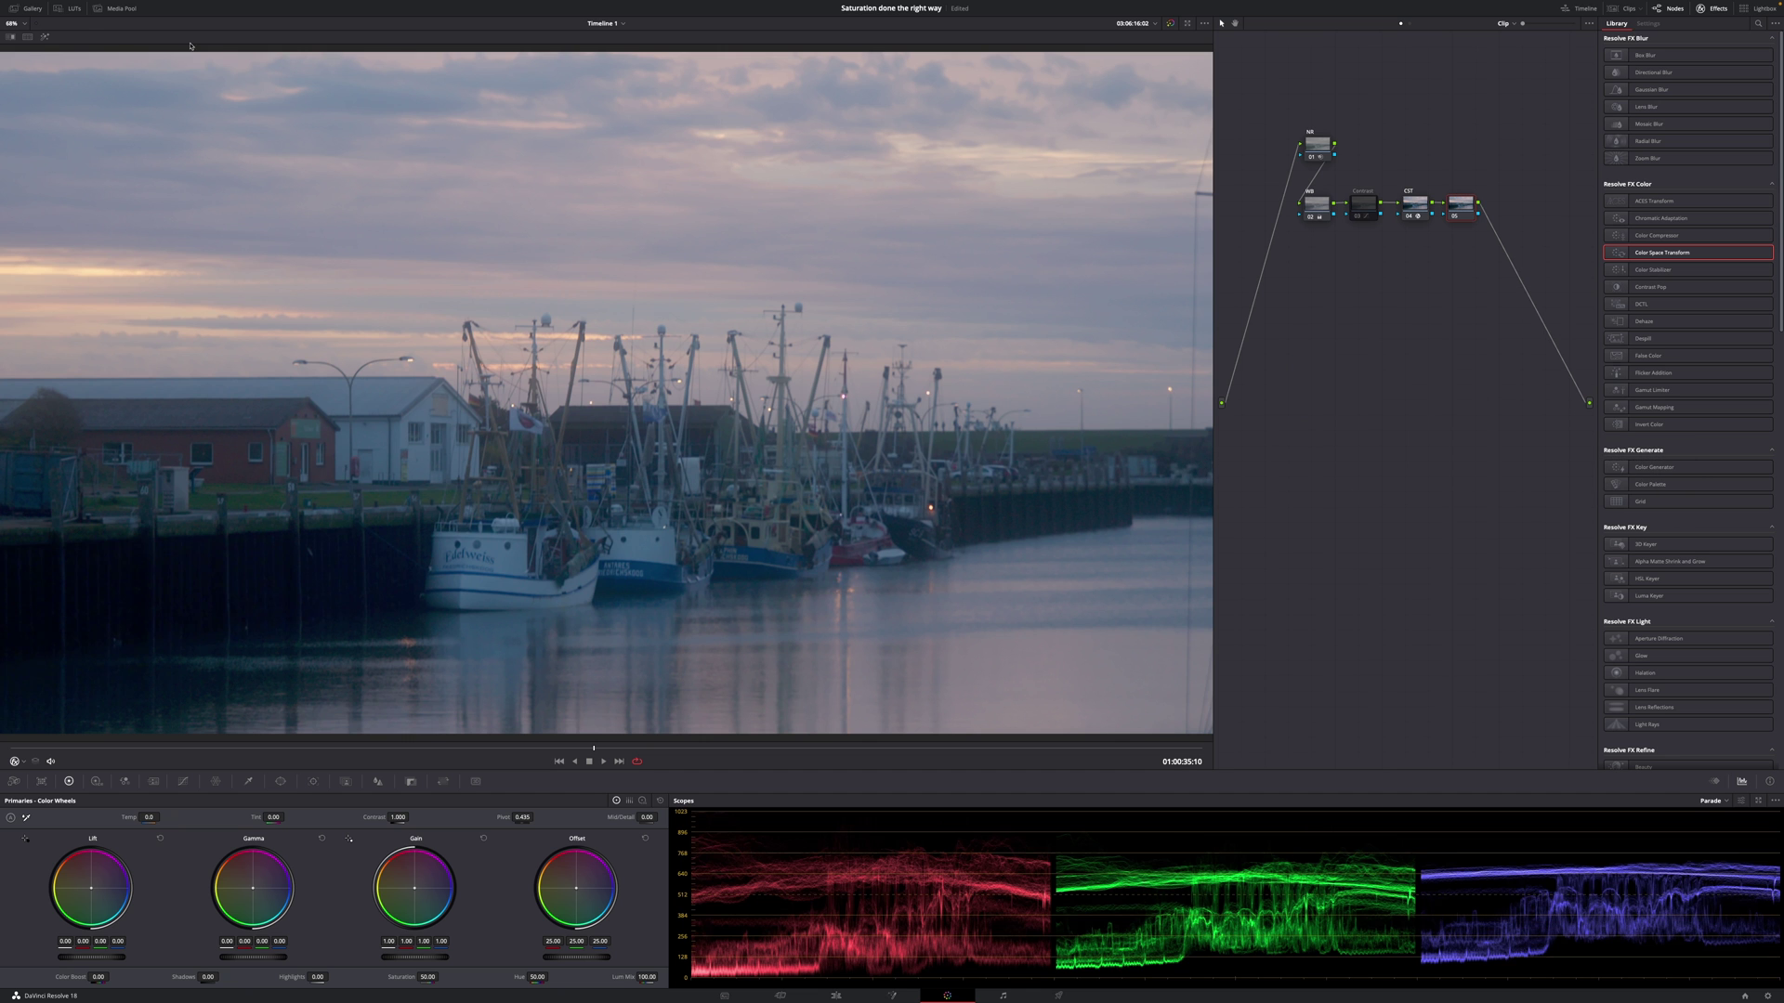
left_click(80, 11)
double_click(103, 52)
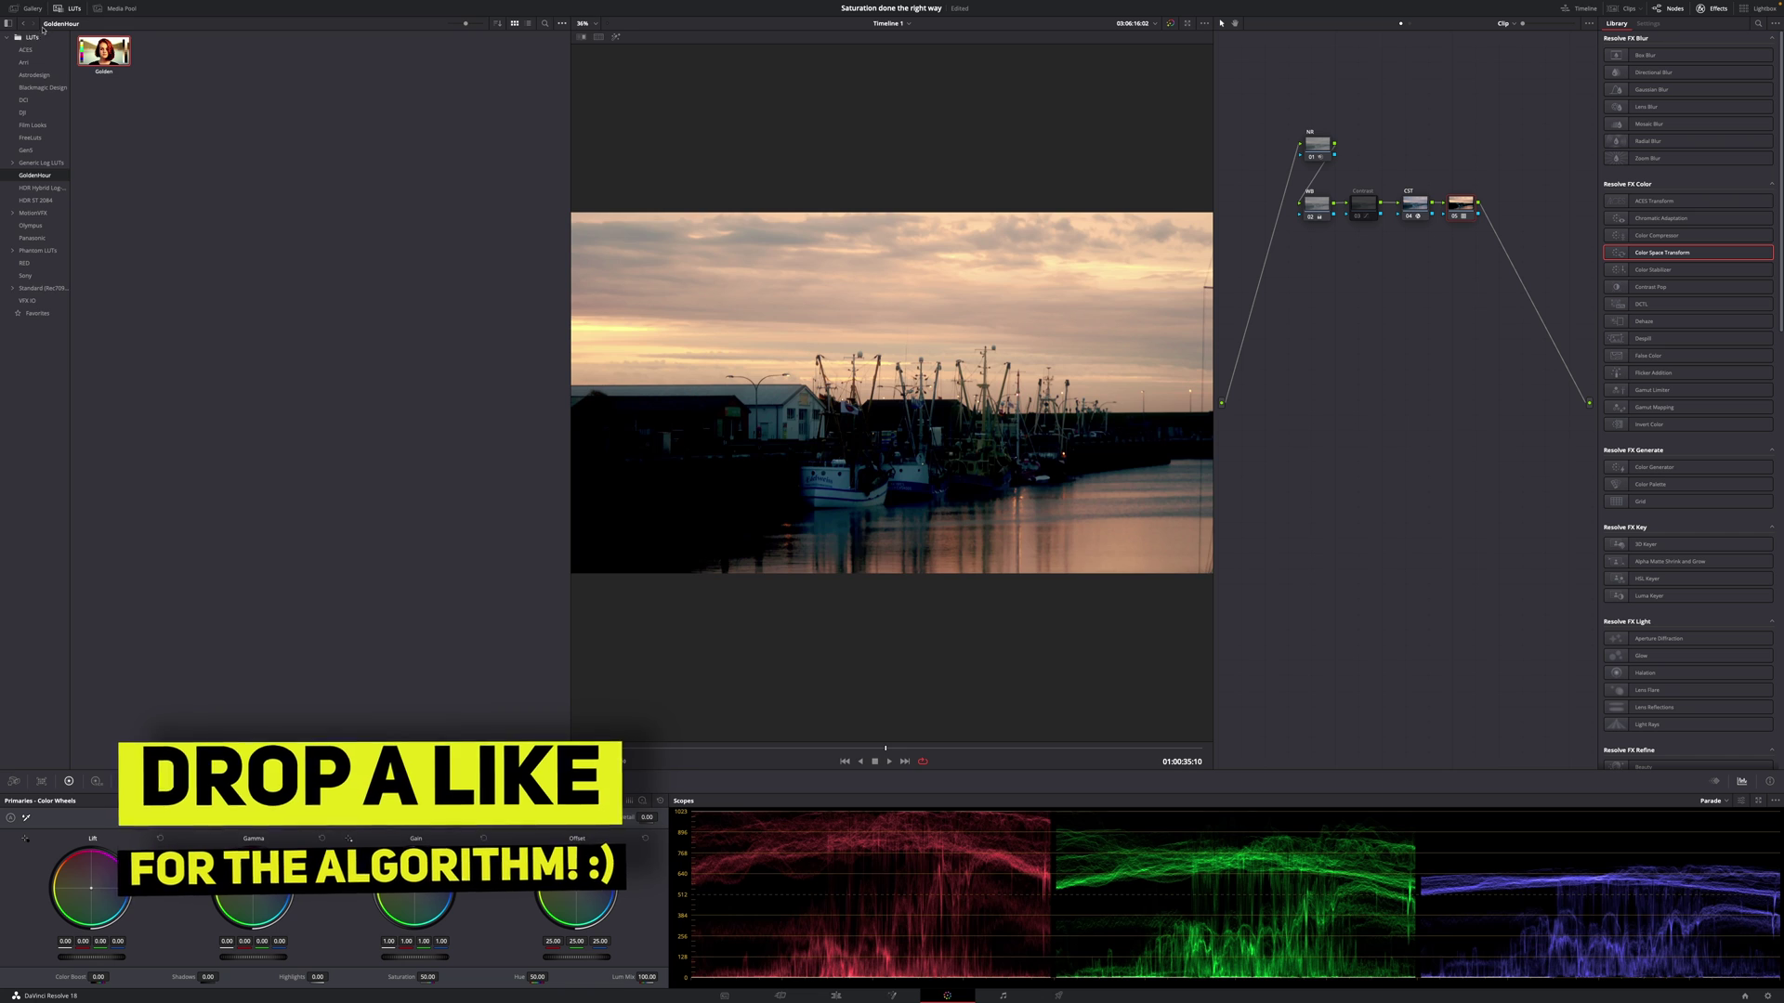
left_click(66, 9)
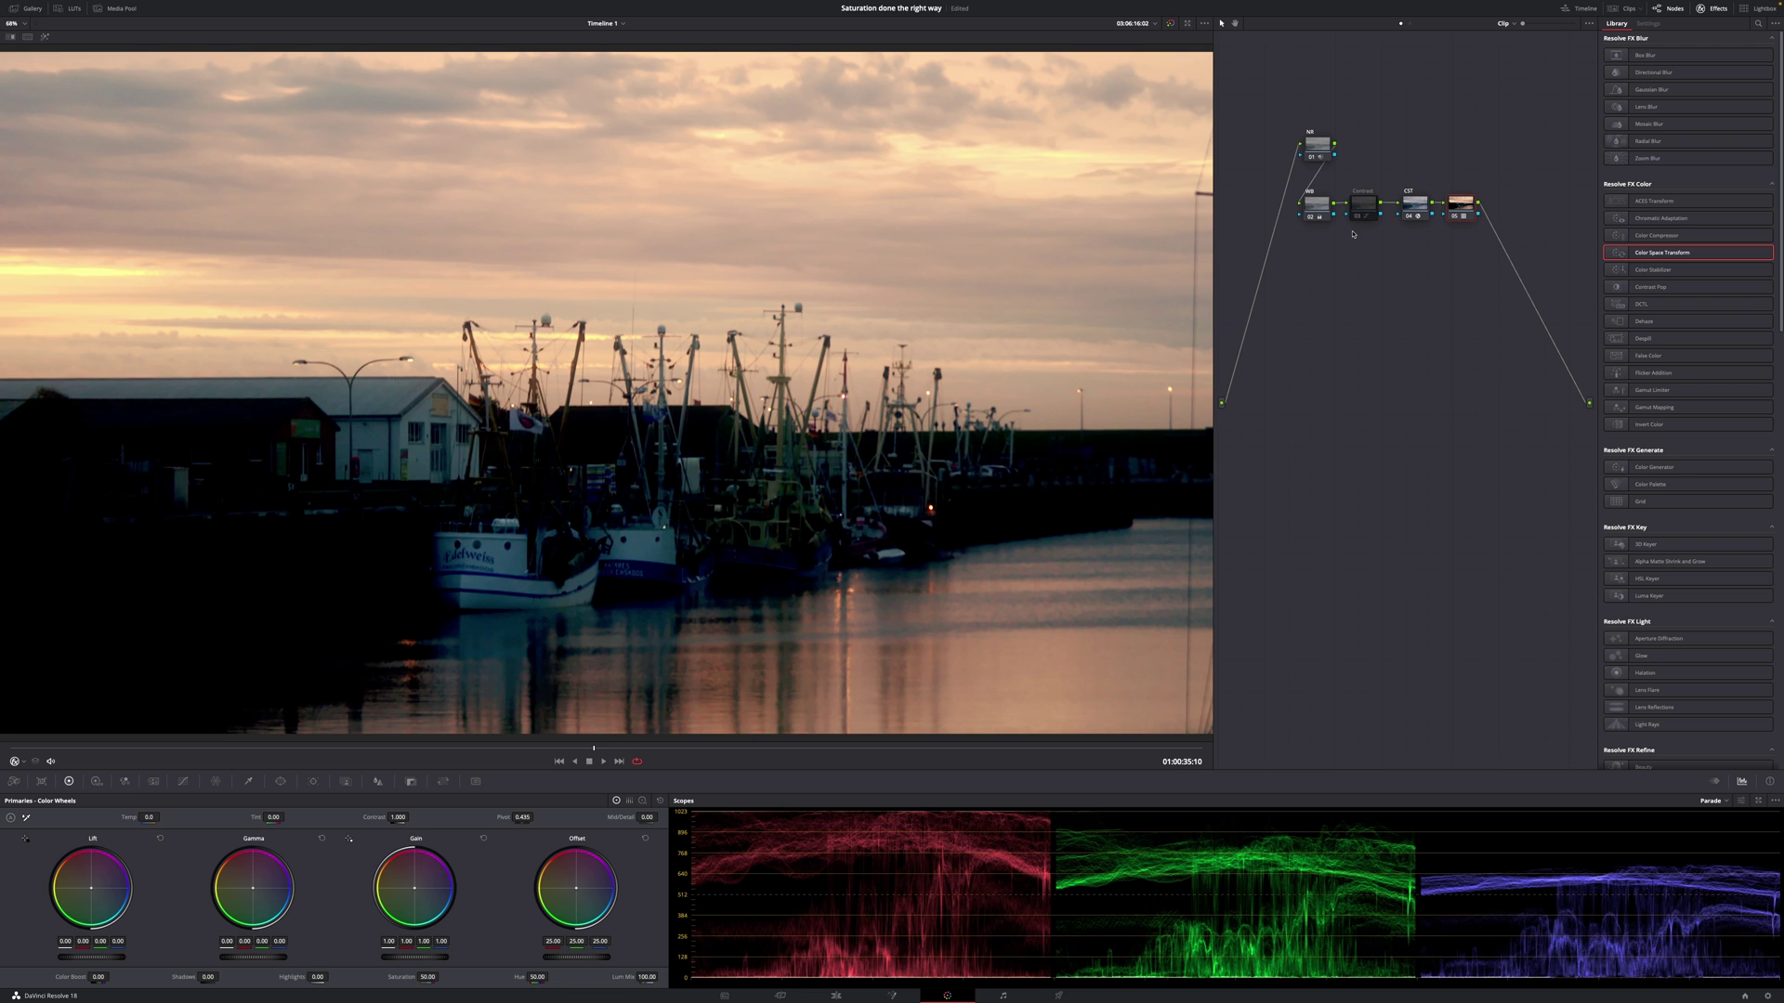
Grab a still of the golden grade, then delete the golden-look node.
right_click(762, 321)
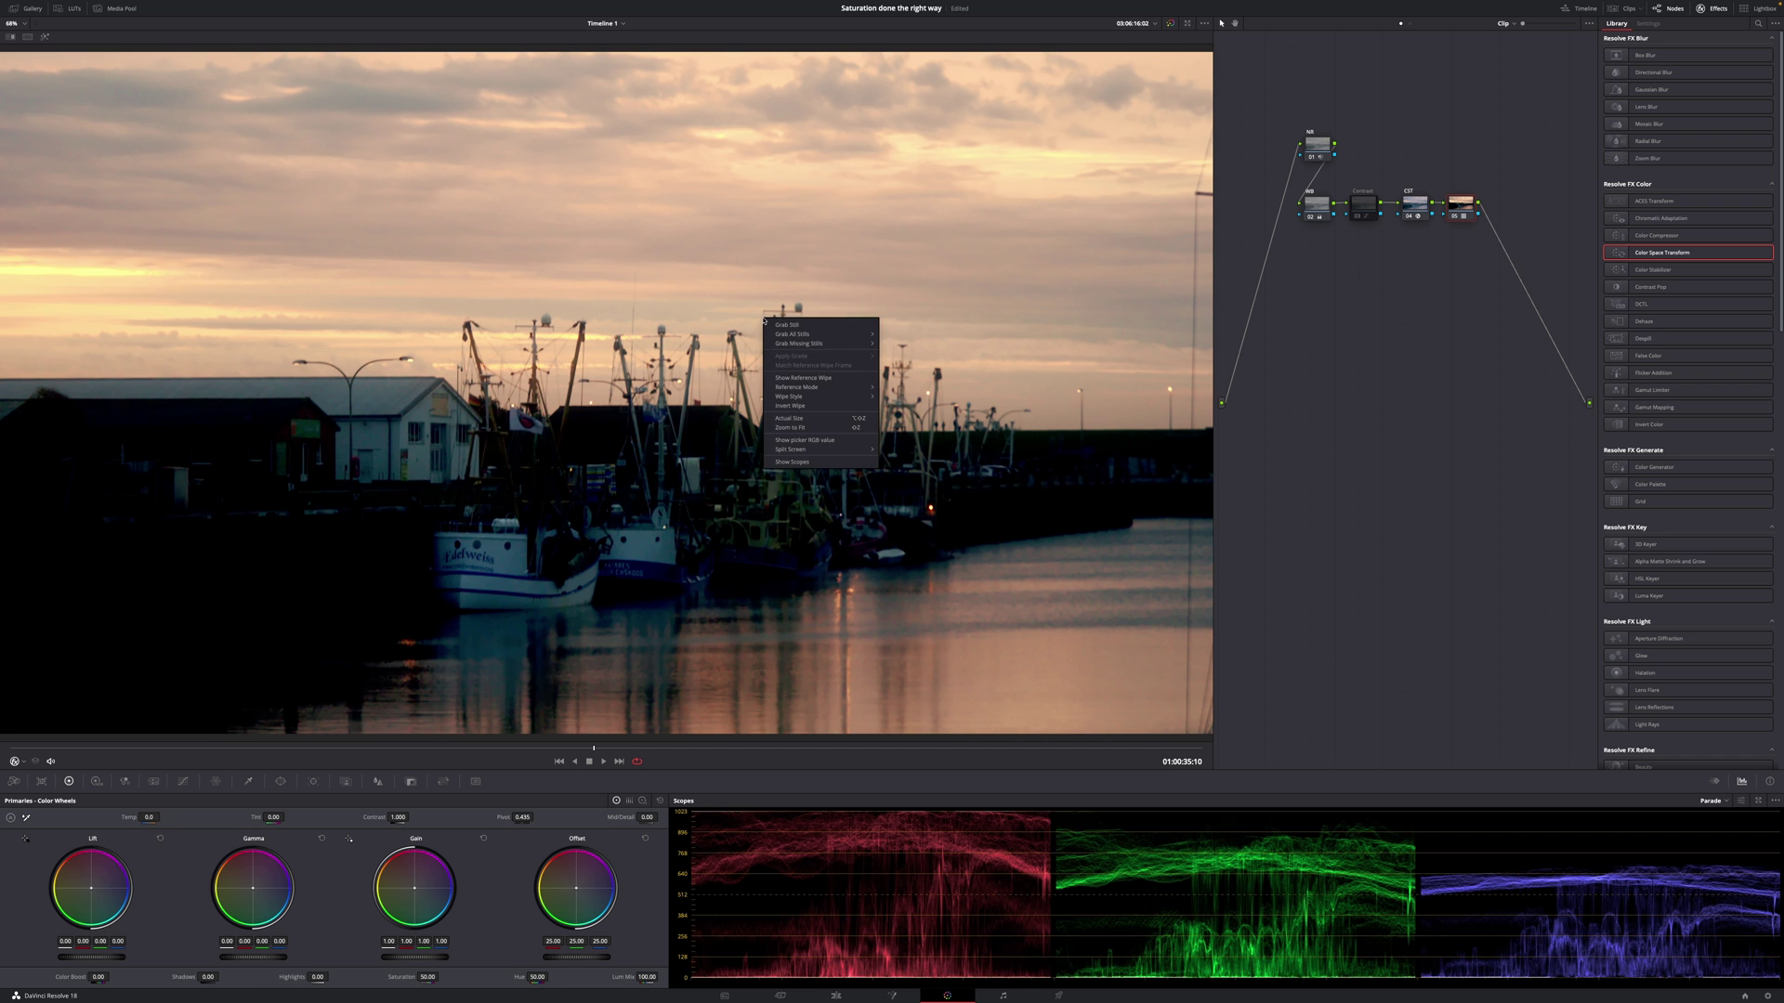
left_click(783, 324)
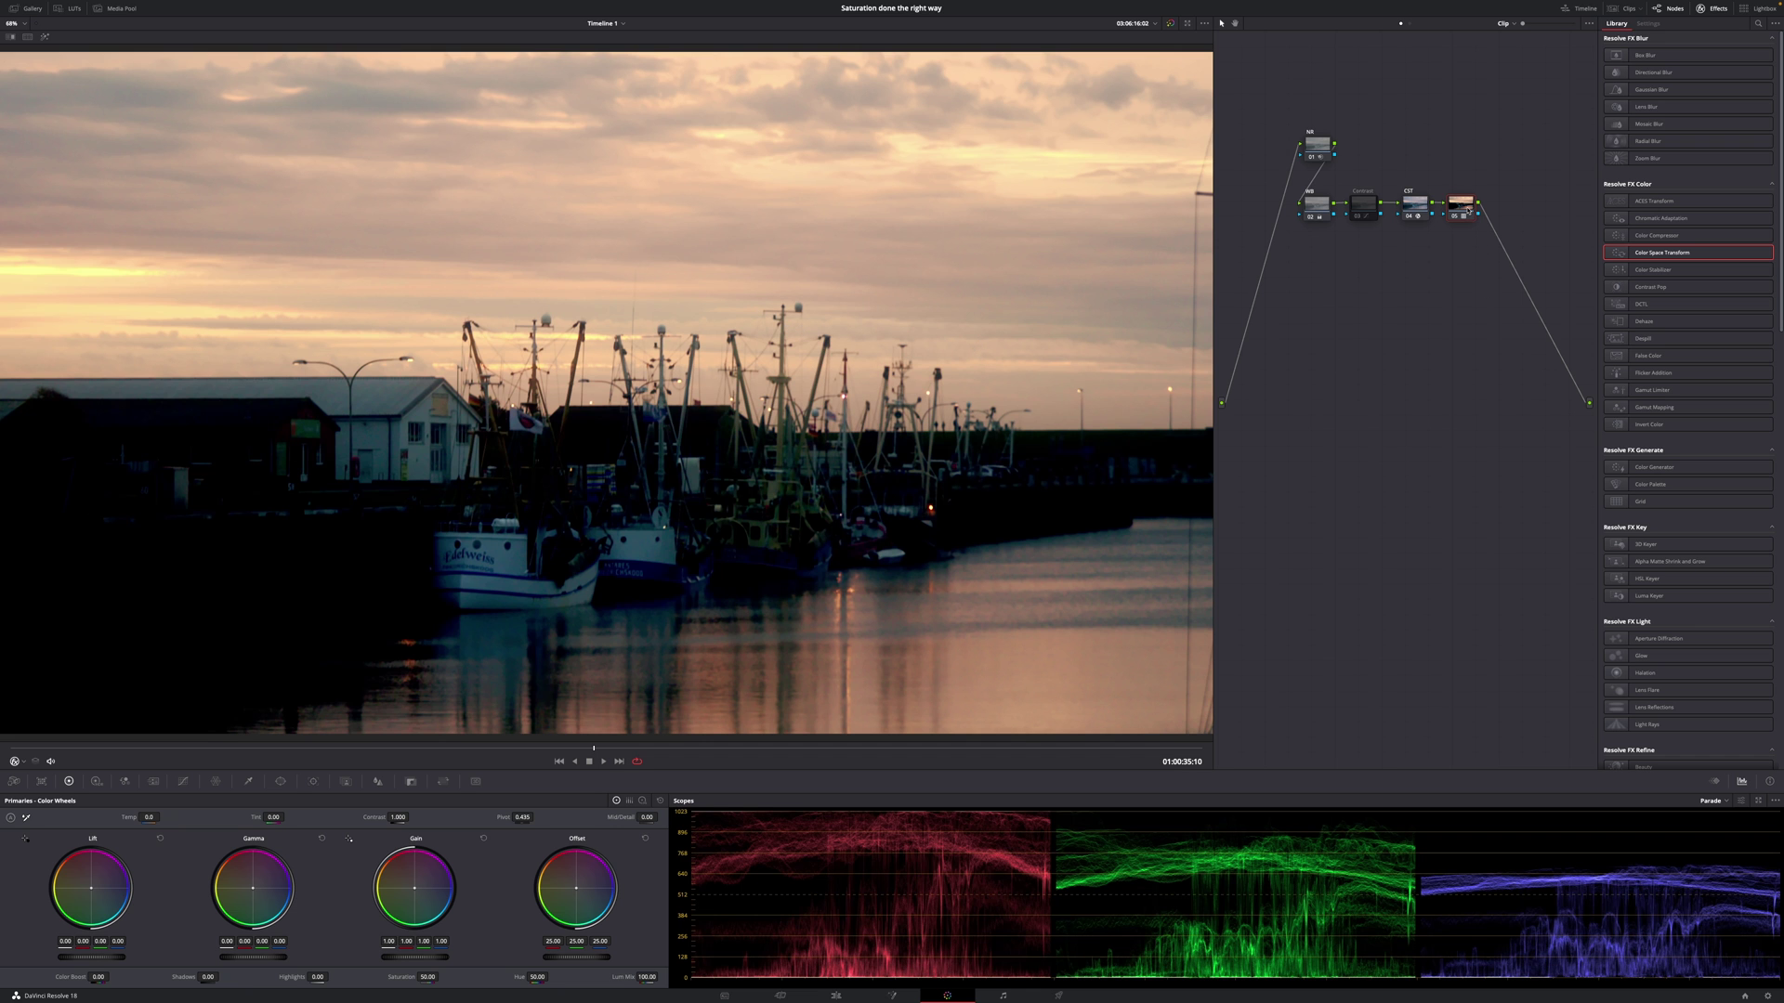
key("Delete")
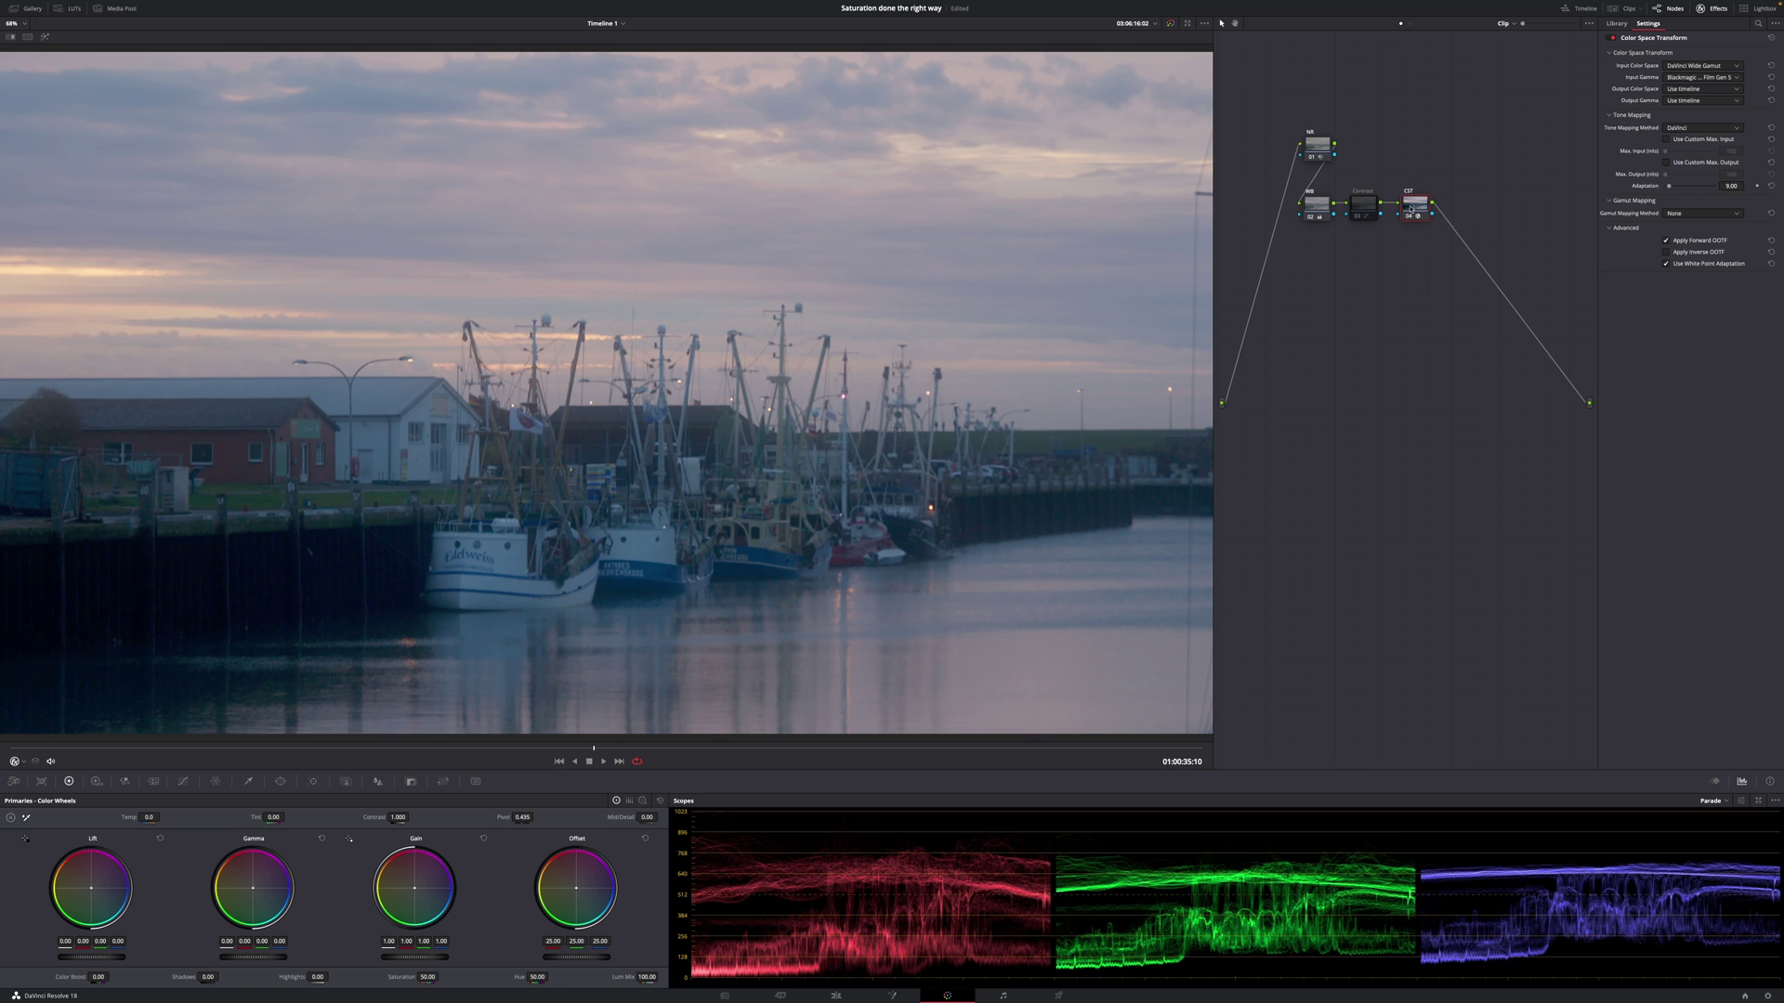
Add a serial node after CST plus a layer node with a layer mixer.
key("alt+s")
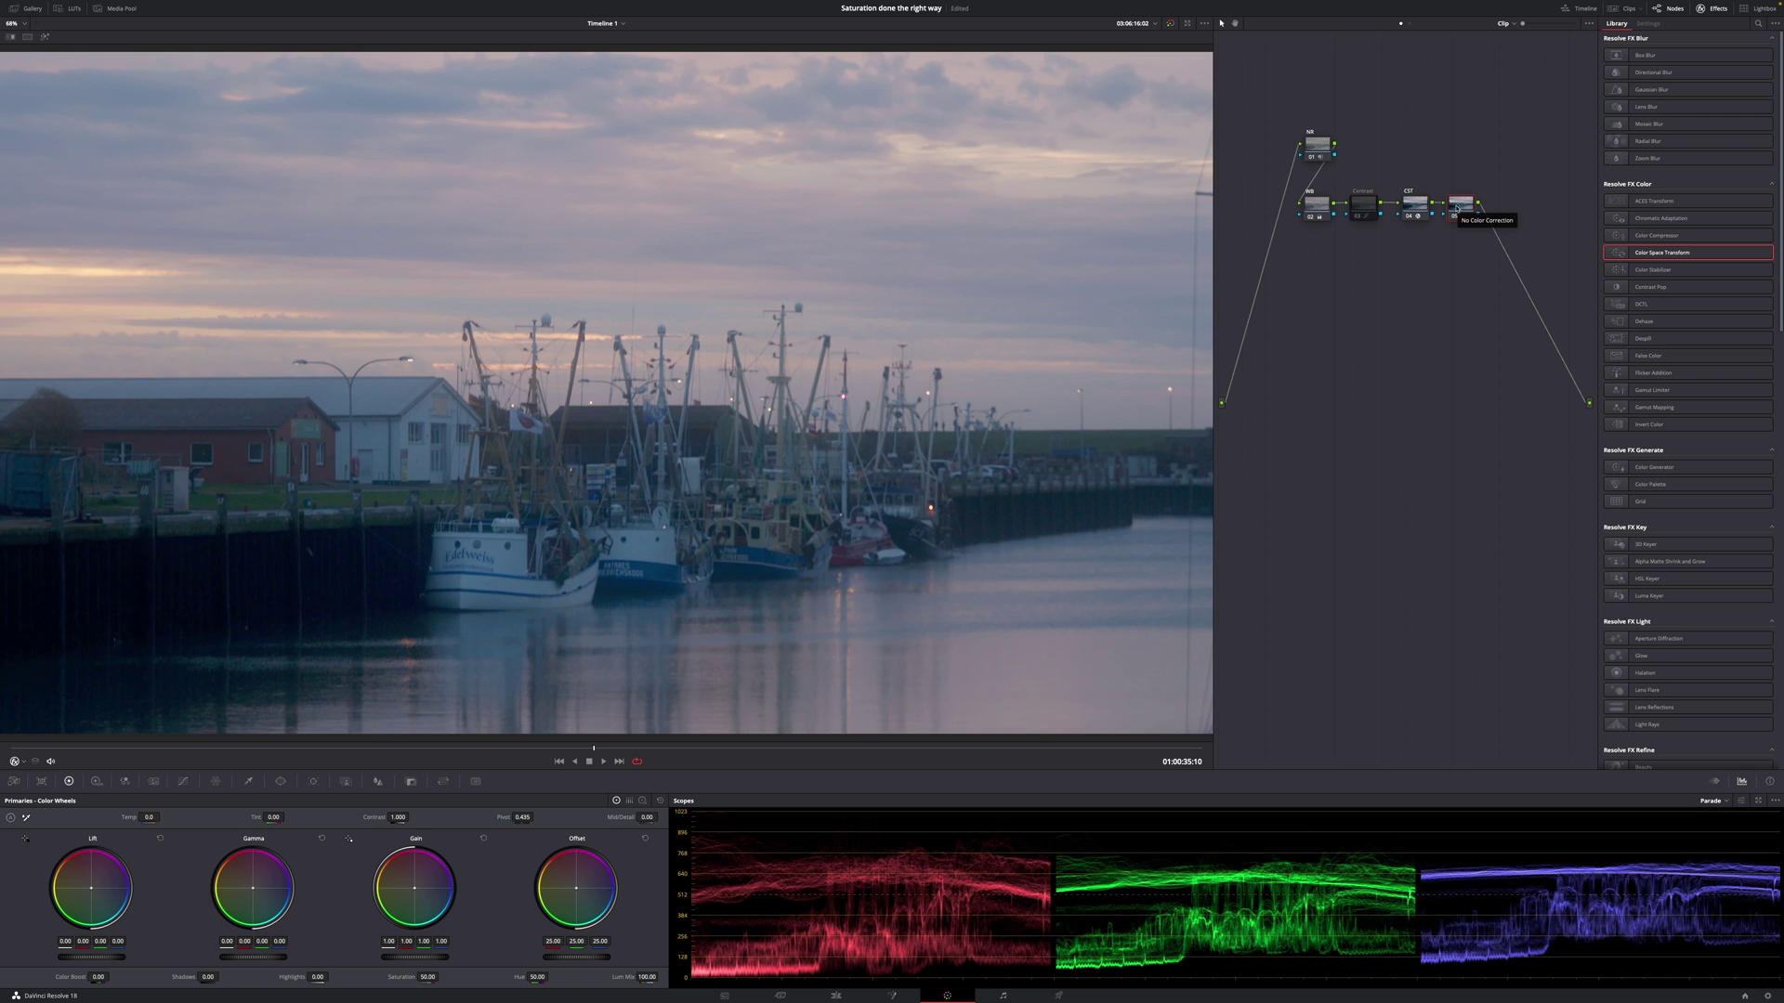
key("alt+l")
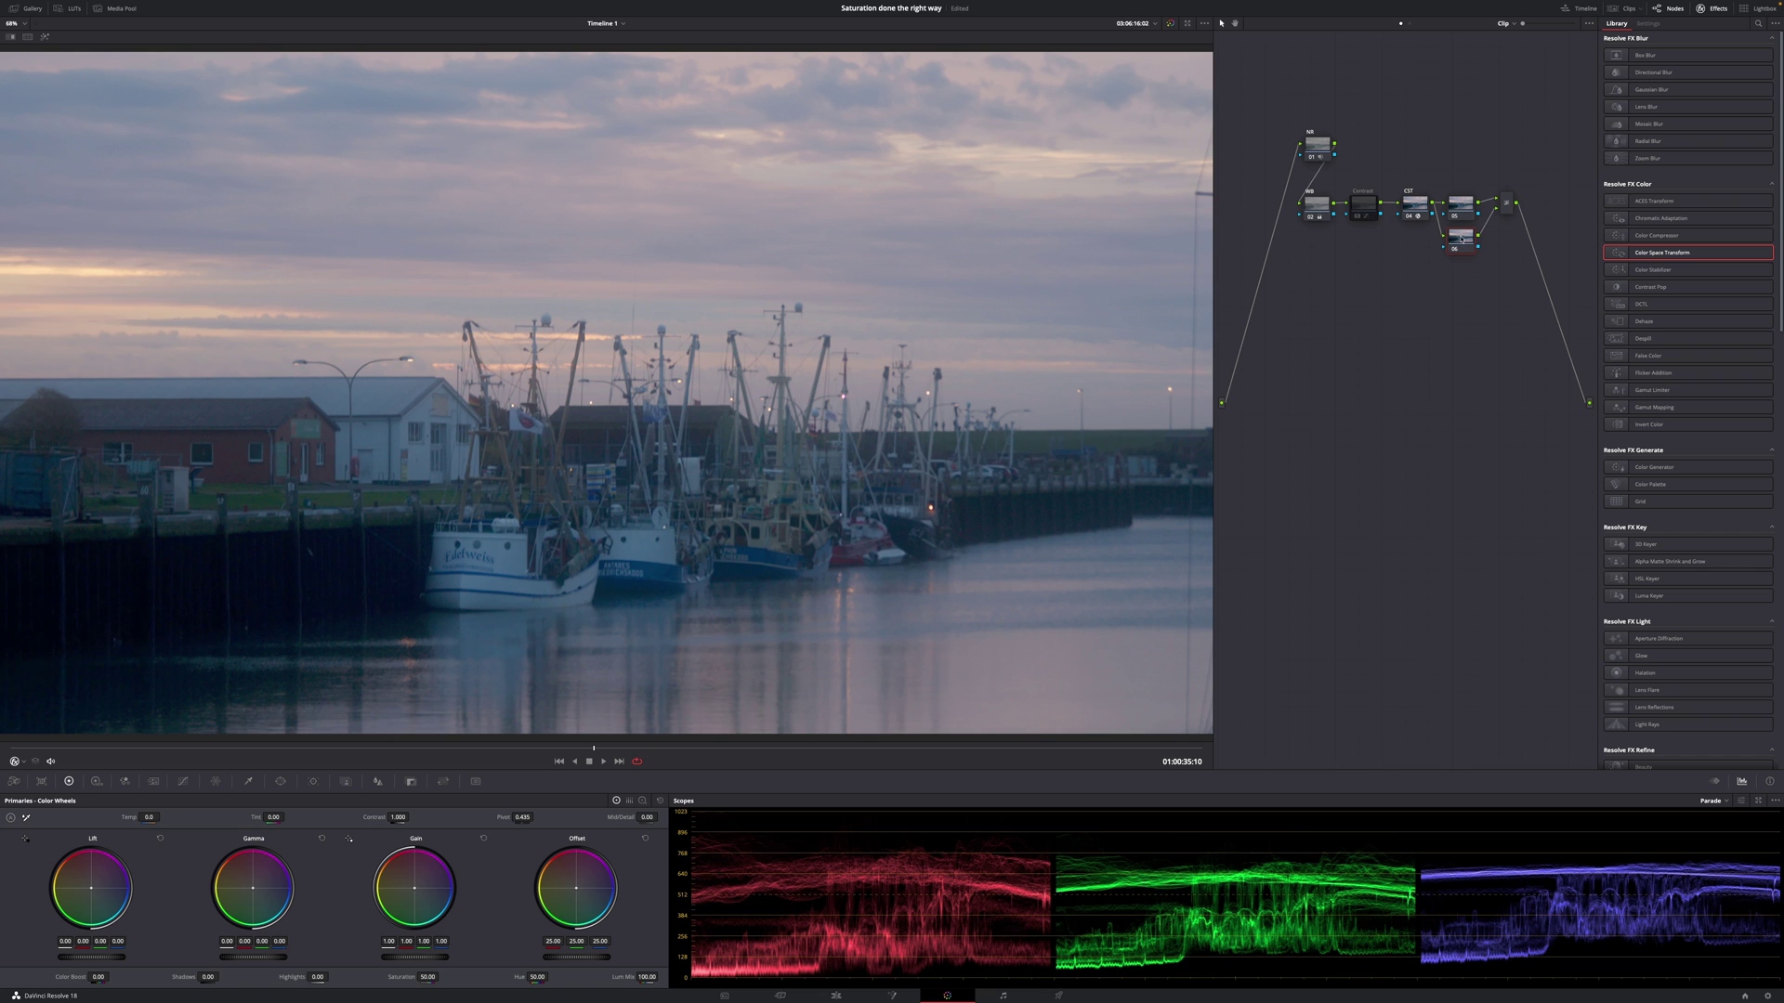
Nudge node 06 lower and drag the GoldenHour LUT onto it.
left_click_drag(1463, 241, 1464, 252)
left_click(71, 10)
left_click_drag(104, 52, 1459, 251)
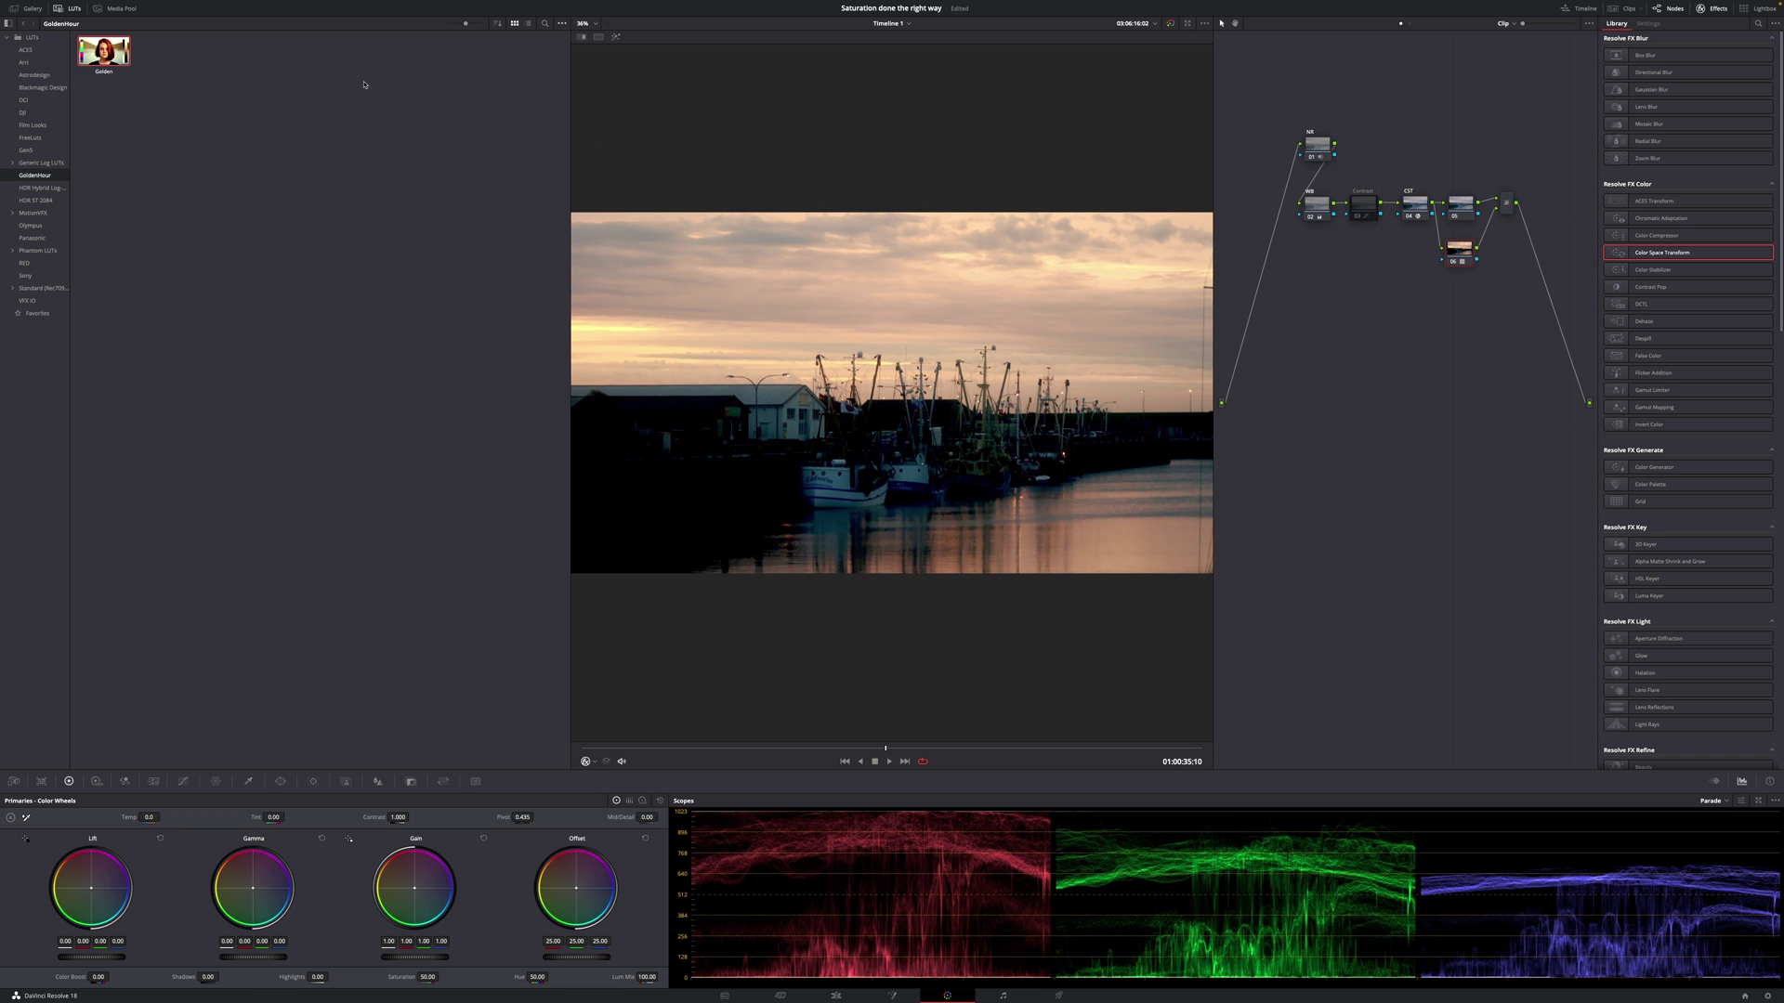
left_click(67, 8)
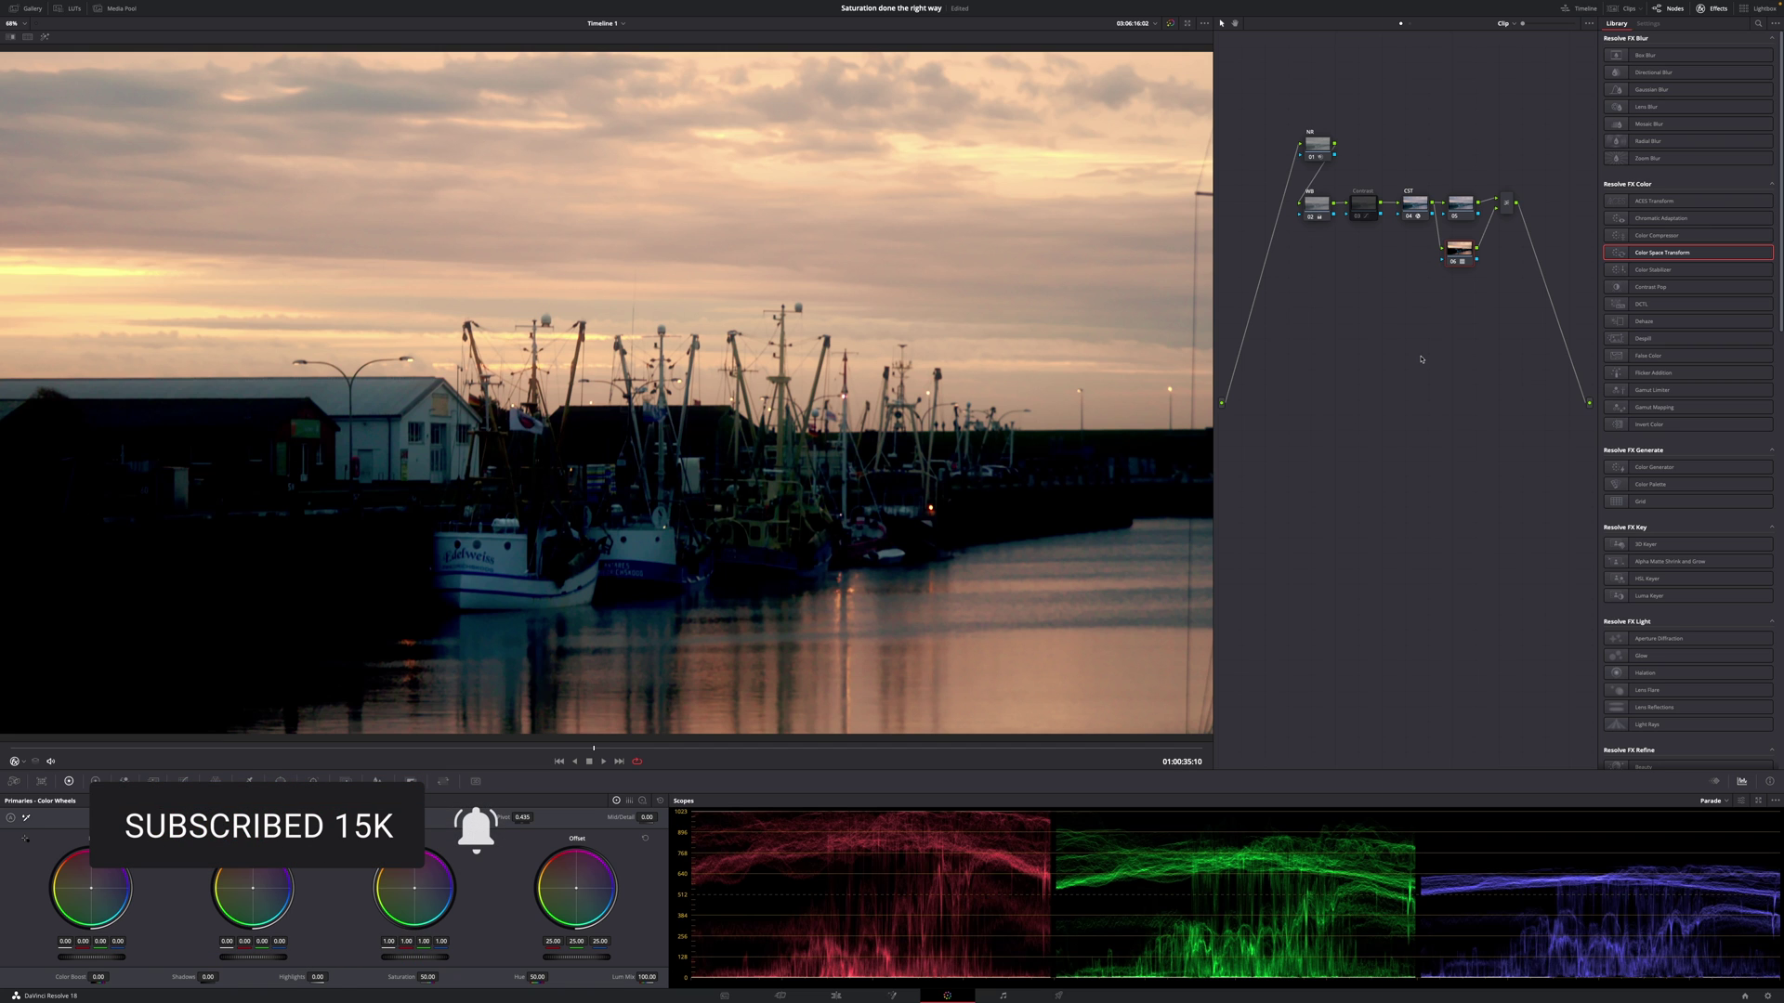
Set the layer mixer to Color composite mode, then toggle the Contrast node on and off.
right_click(1508, 211)
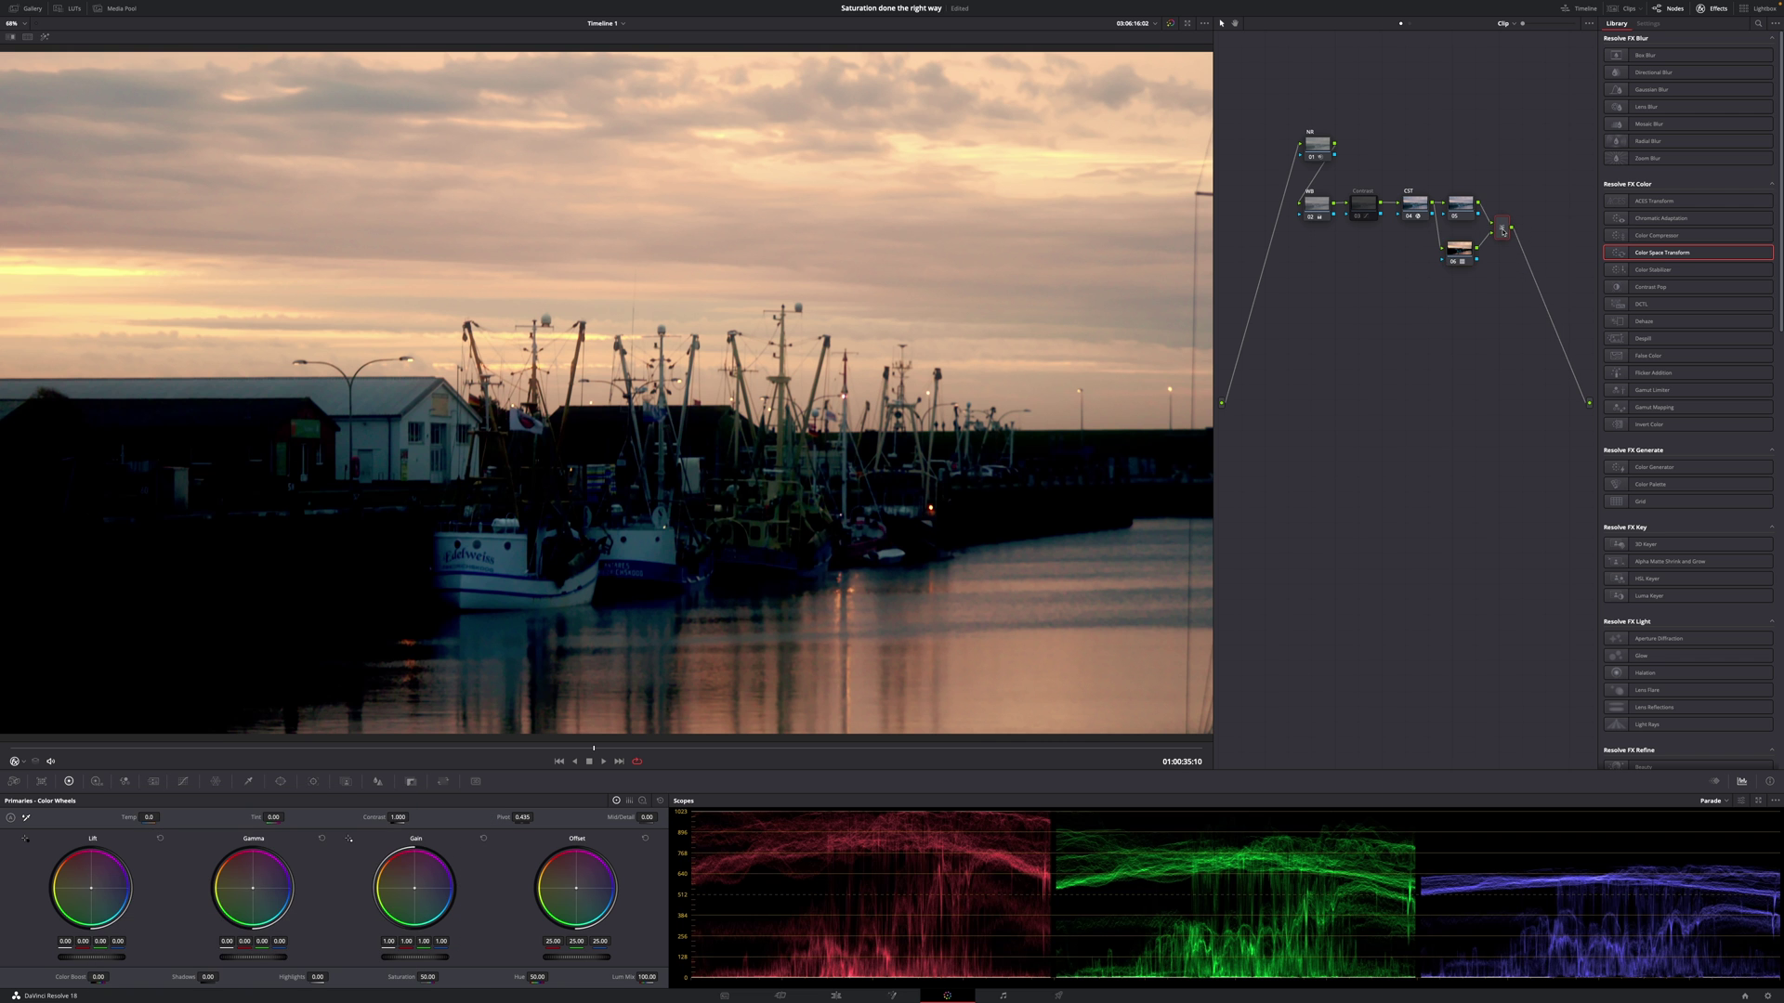
mouse_move(1394, 472)
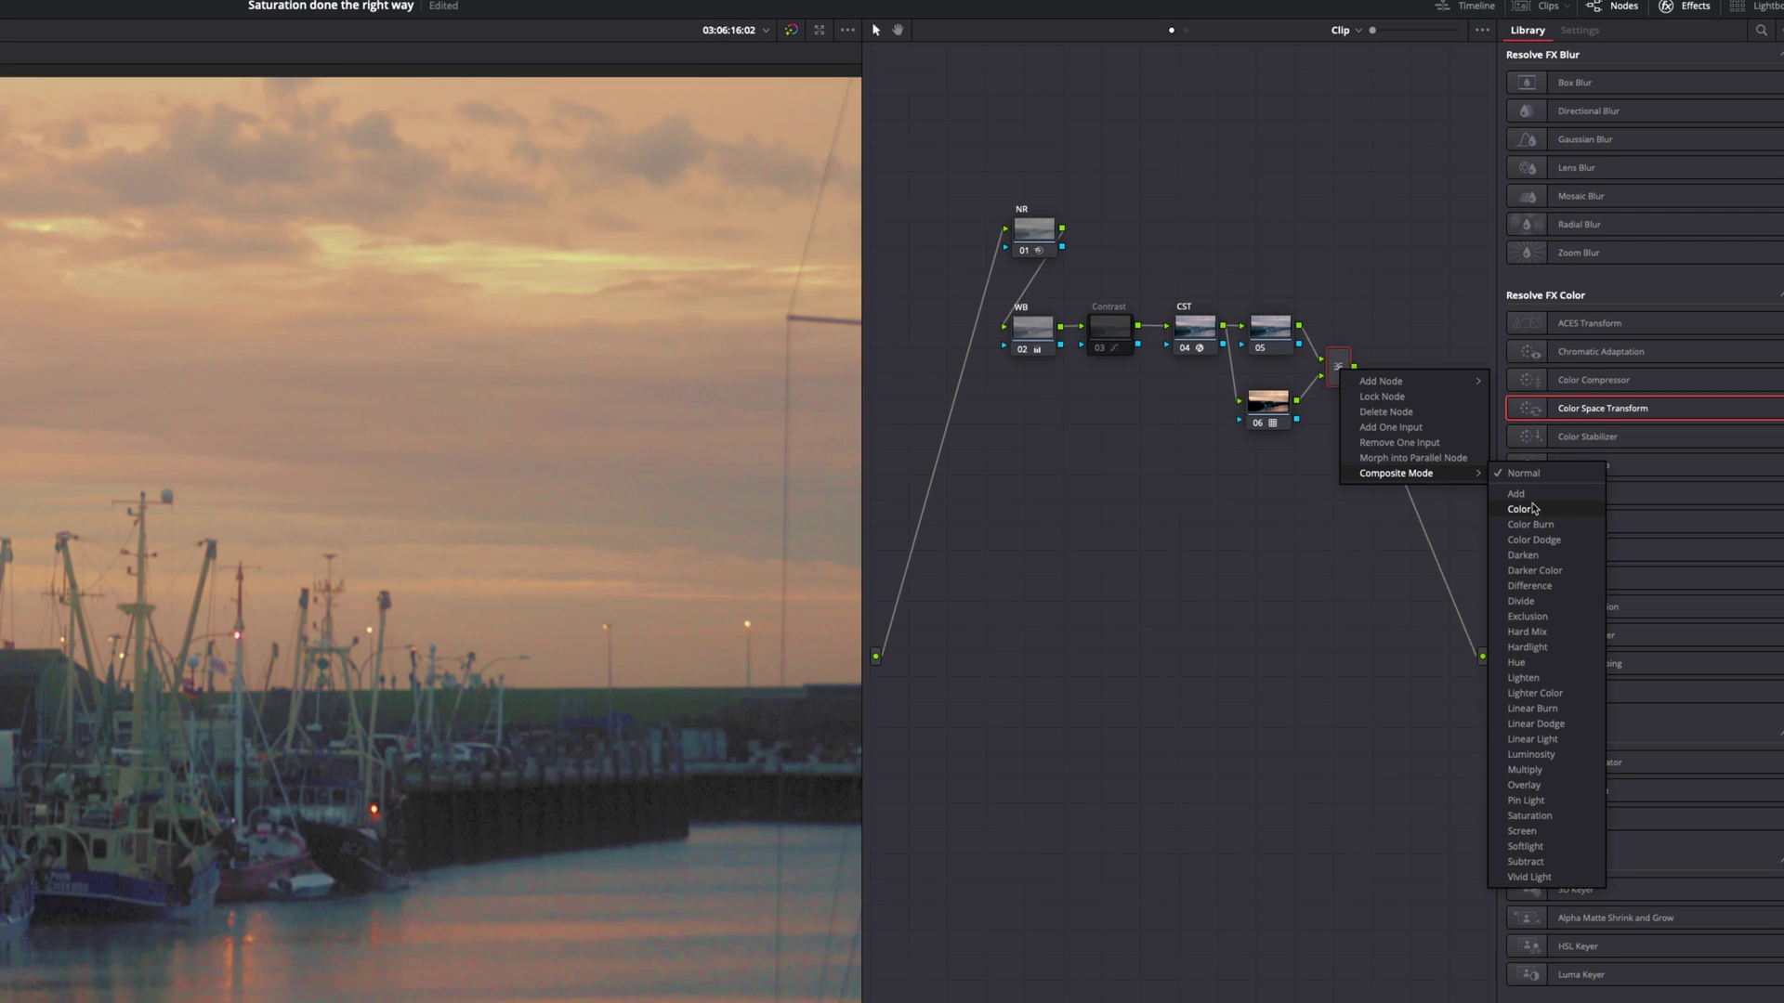
left_click(1533, 509)
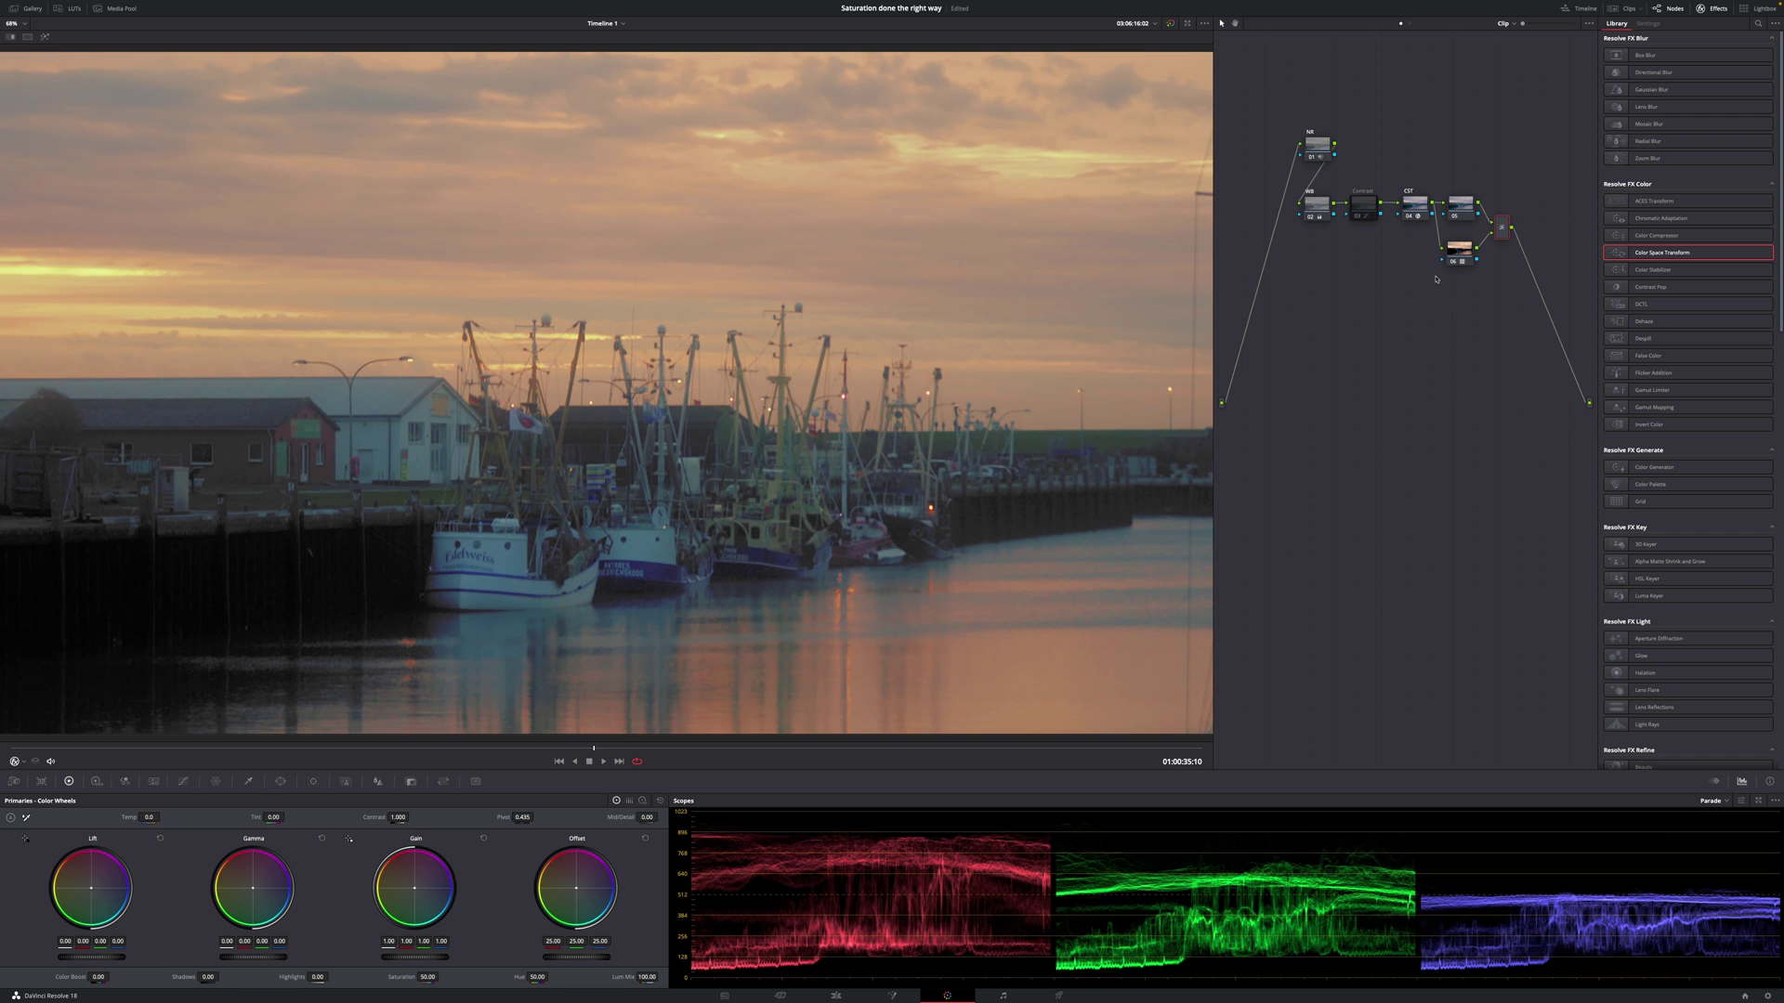
left_click(1359, 216)
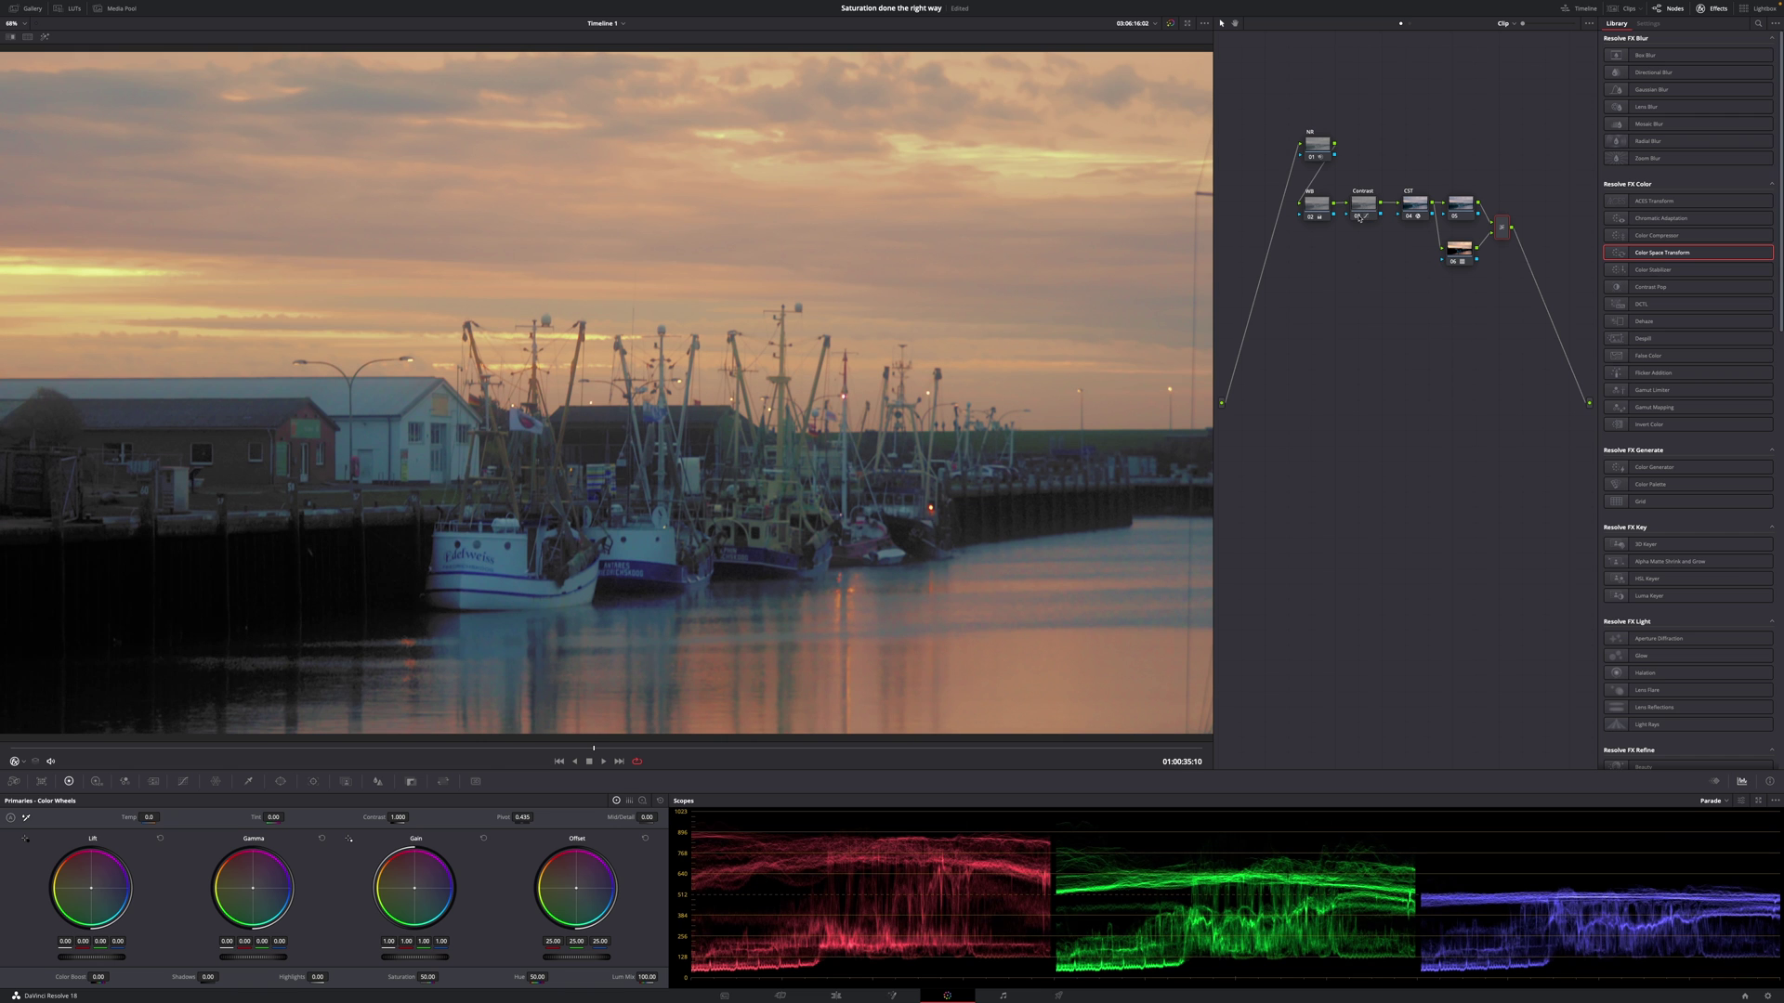
left_click(1359, 217)
Wipe the grade against the gallery's golden still in a full-screen viewer.
left_click(25, 7)
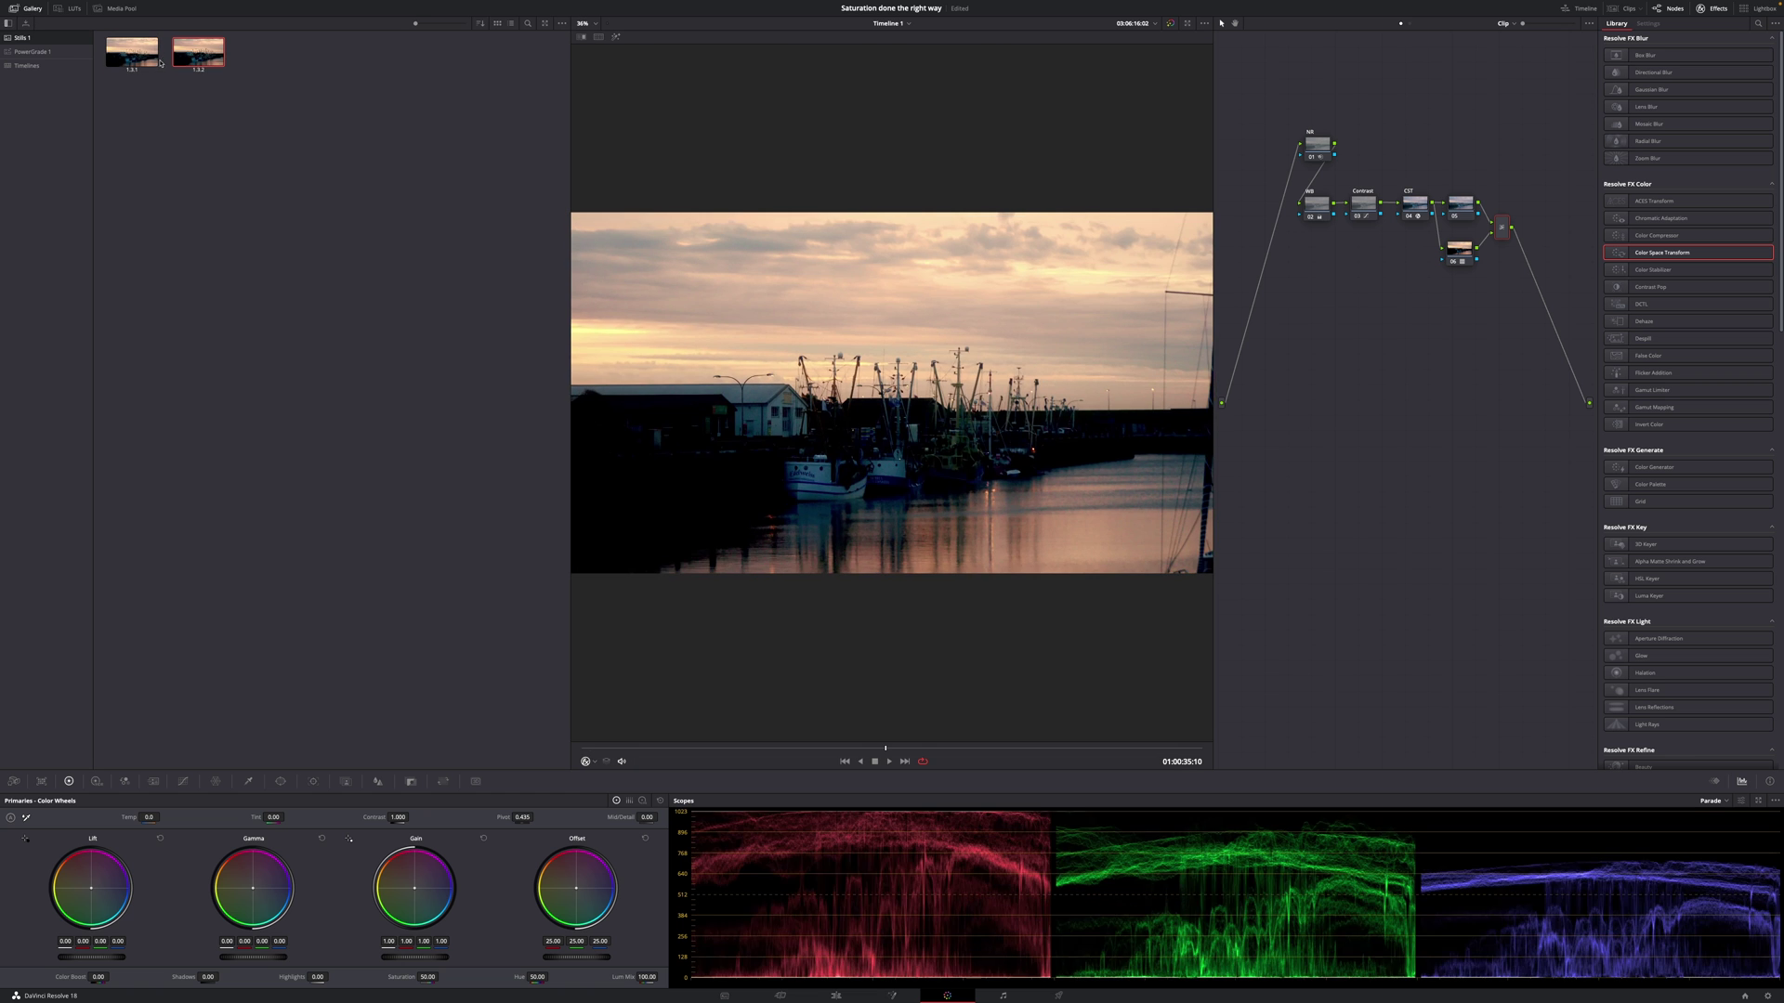
key("ctrl+w")
key("alt+f")
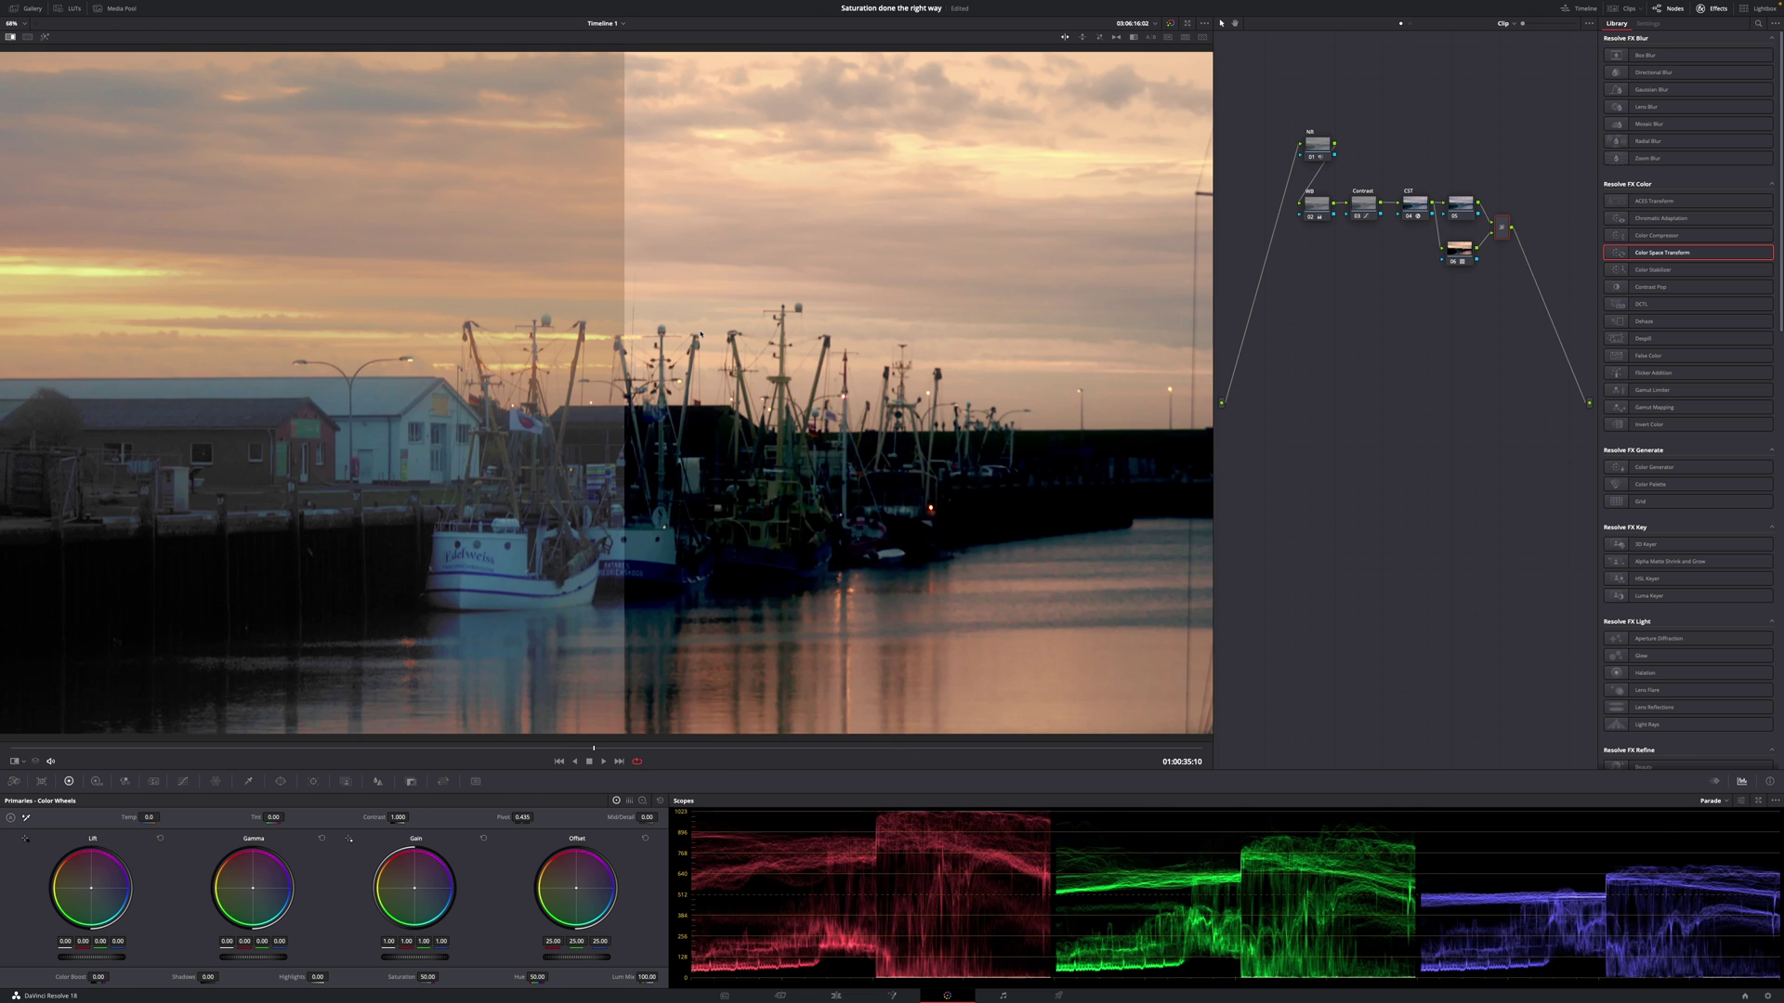